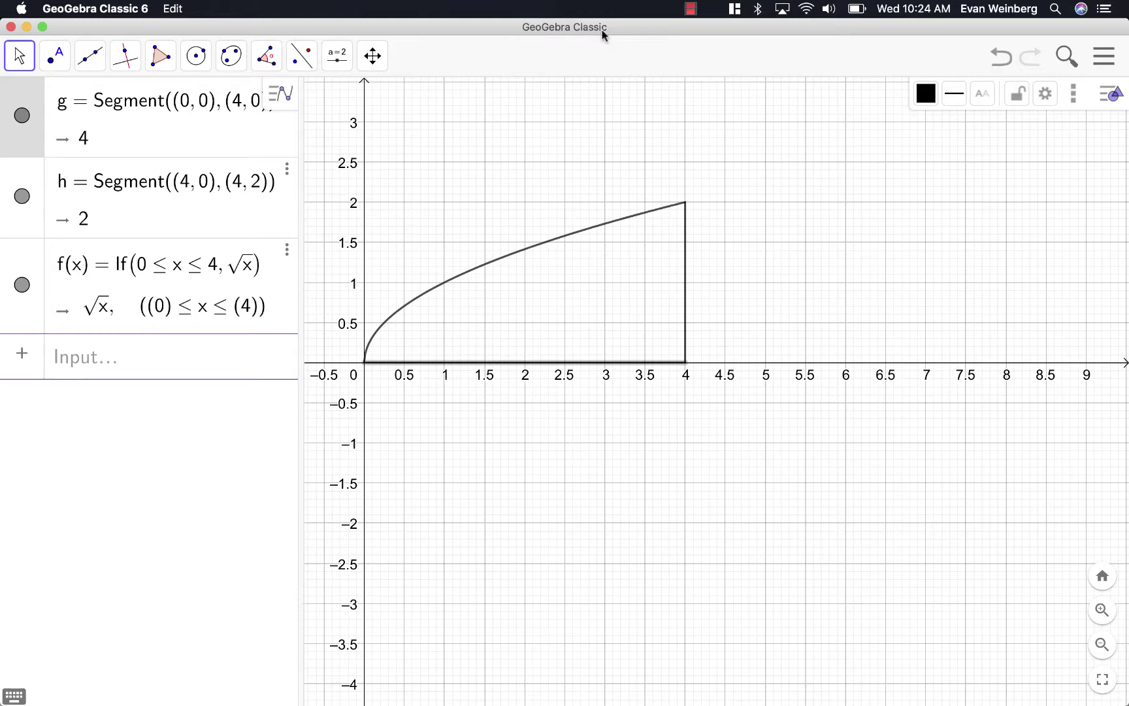
Temporarily hide segments g and h to examine the square-root curve alone, and show both segments again
click(162, 145)
click(283, 262)
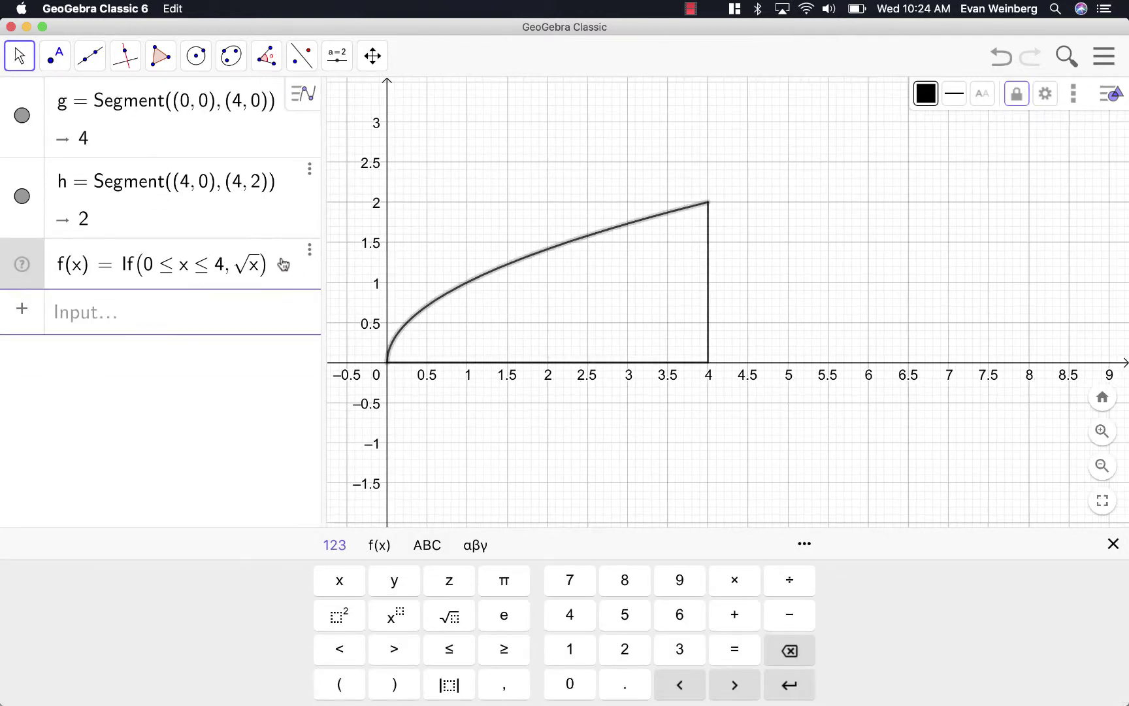
click(22, 196)
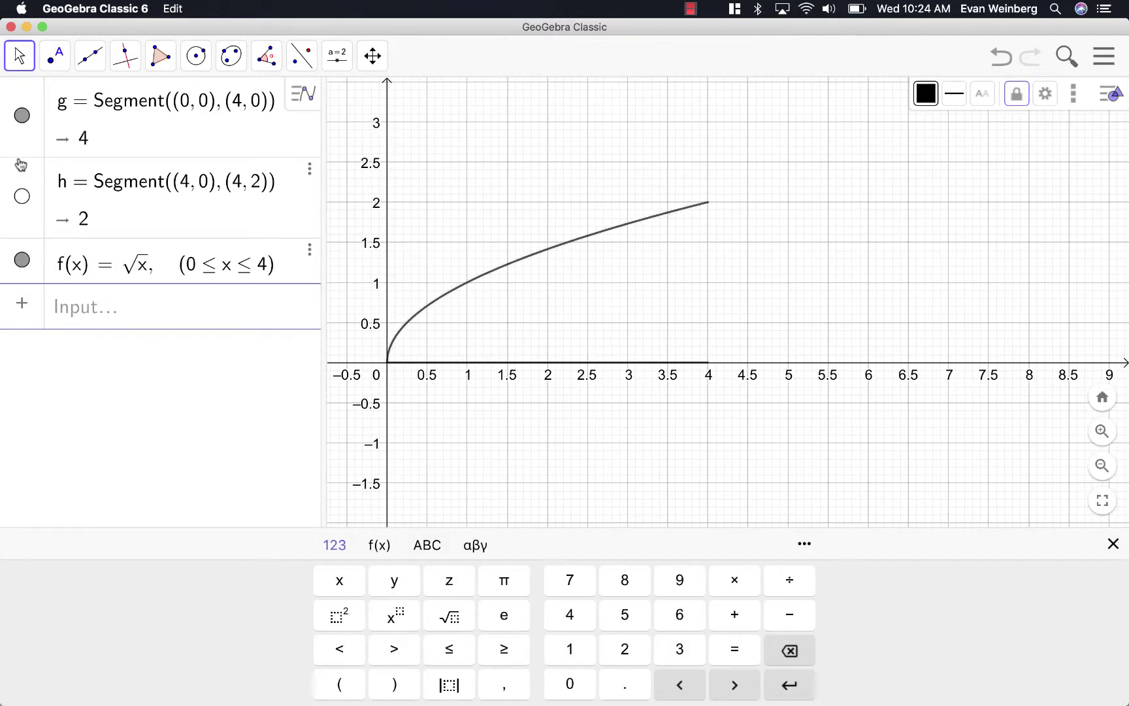
click(22, 115)
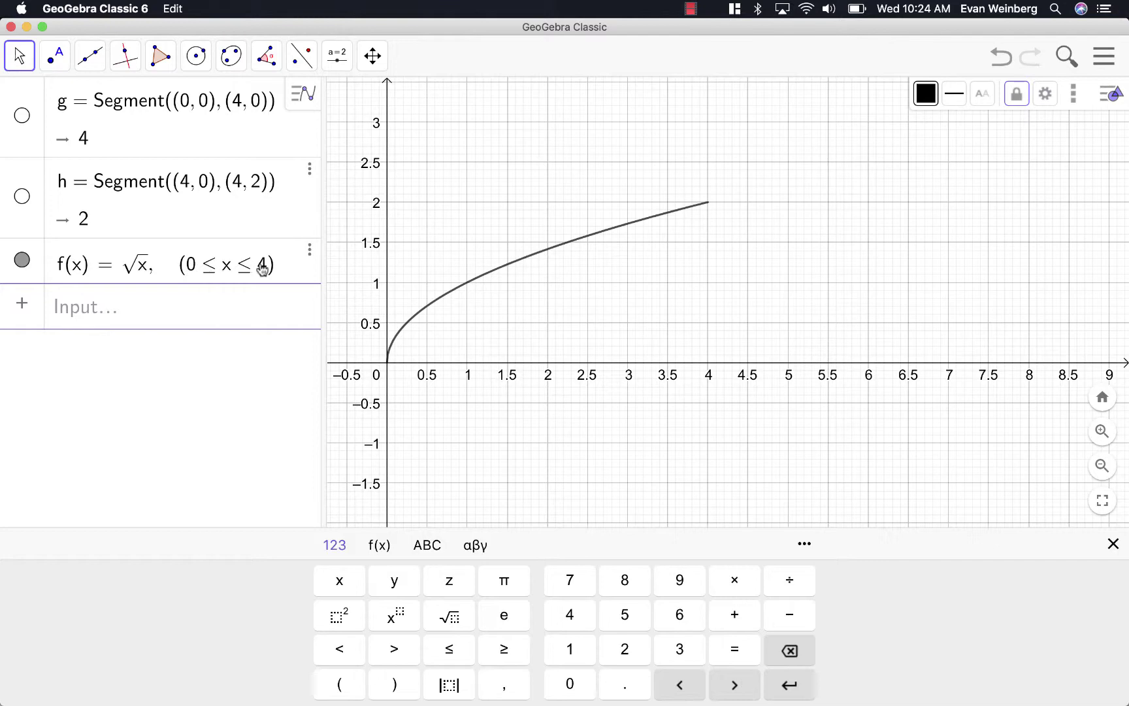
click(22, 197)
click(21, 116)
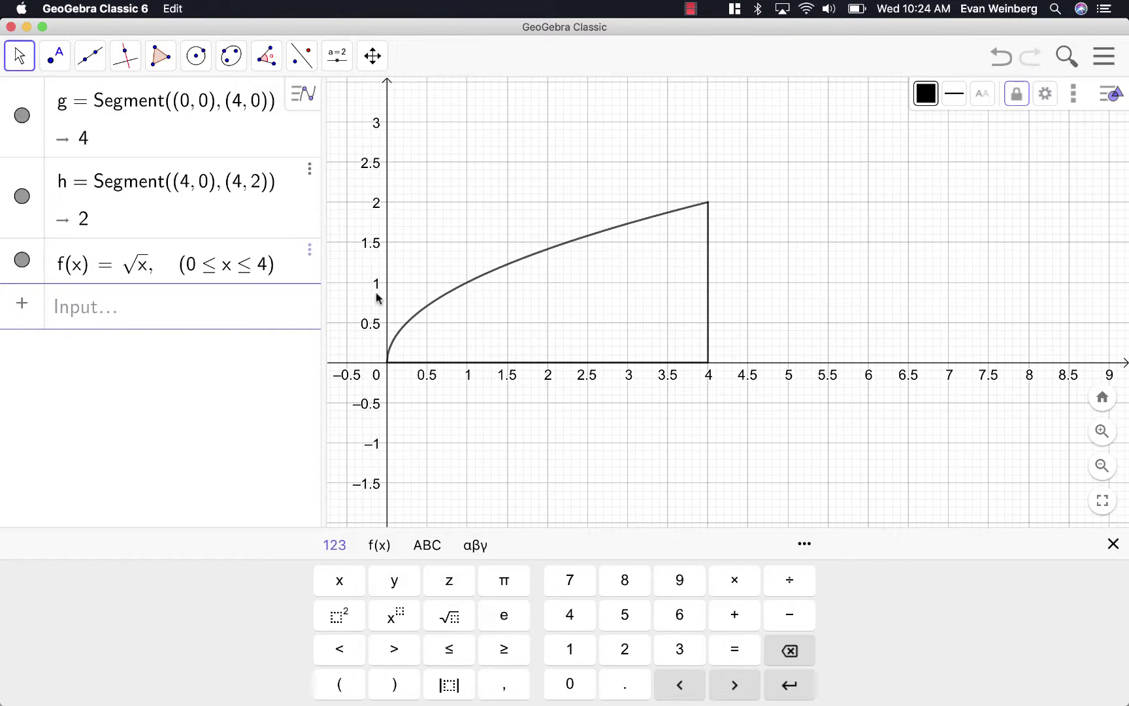
Hide the axes and the grid so only the outline of the square-root region is drawn
scroll(535, 332, down, 3)
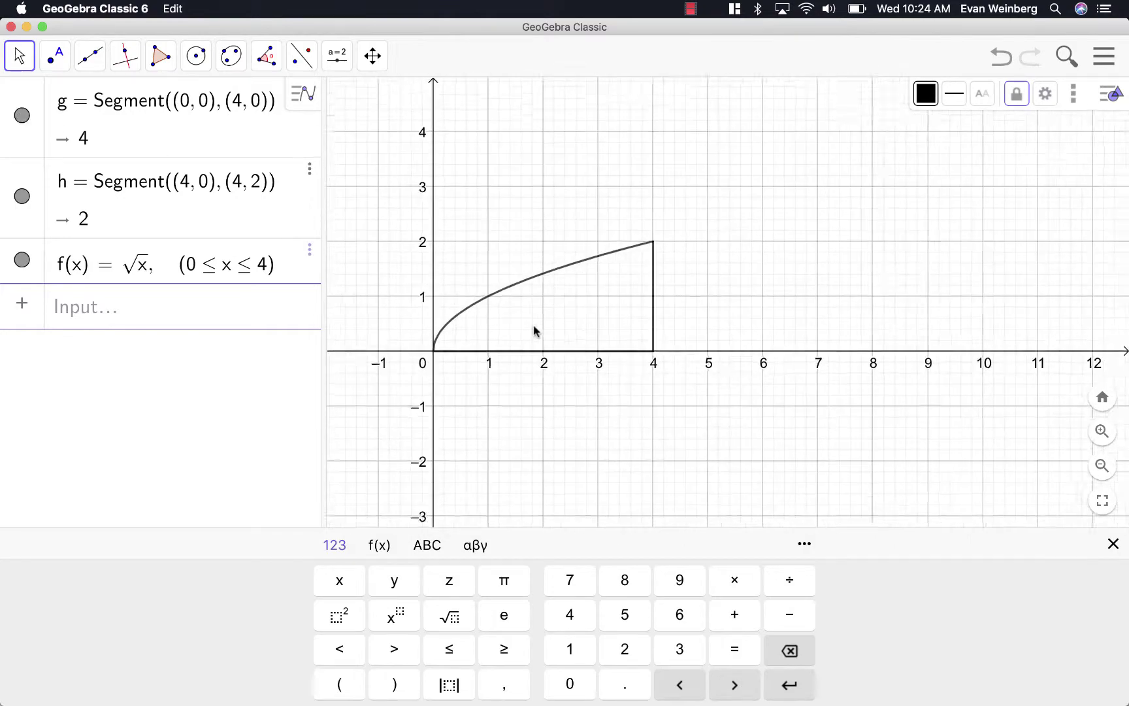
scroll(534, 331, up, 8)
drag(532, 323, 663, 330)
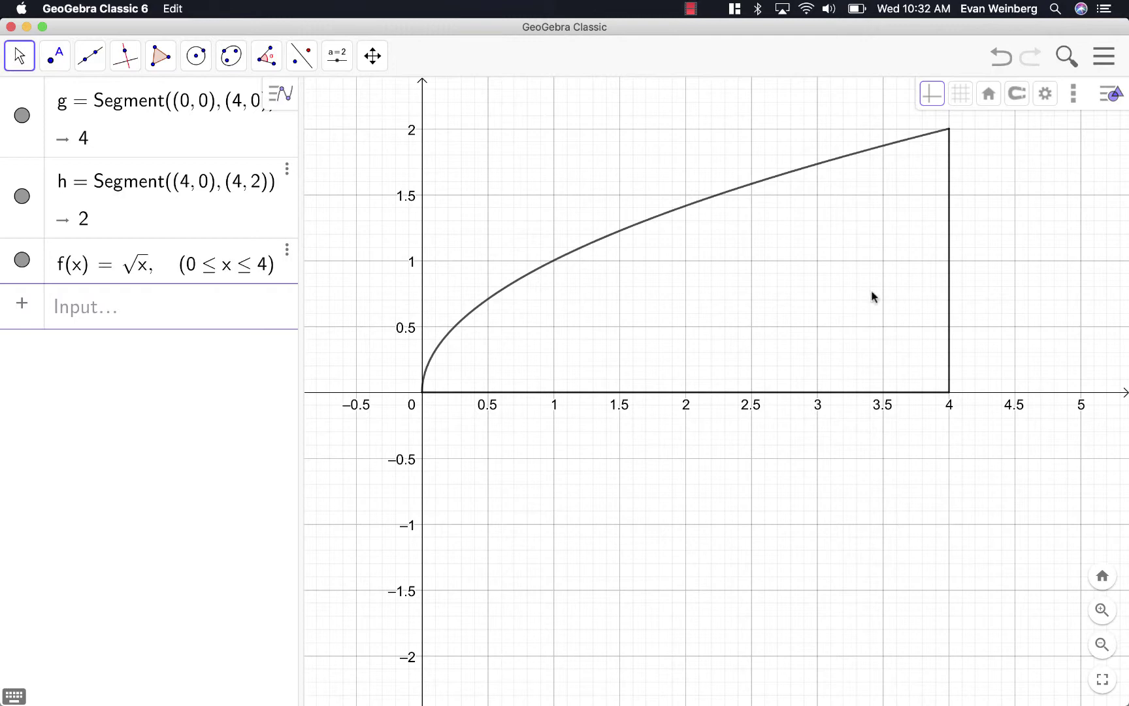
click(937, 94)
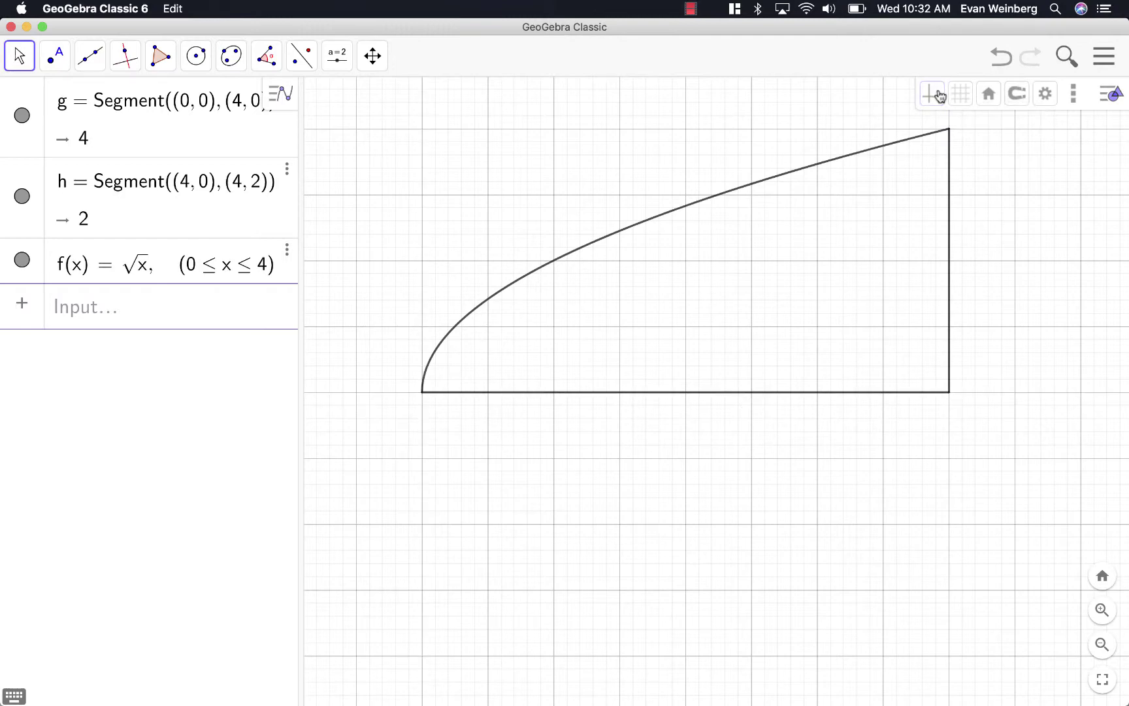
click(961, 93)
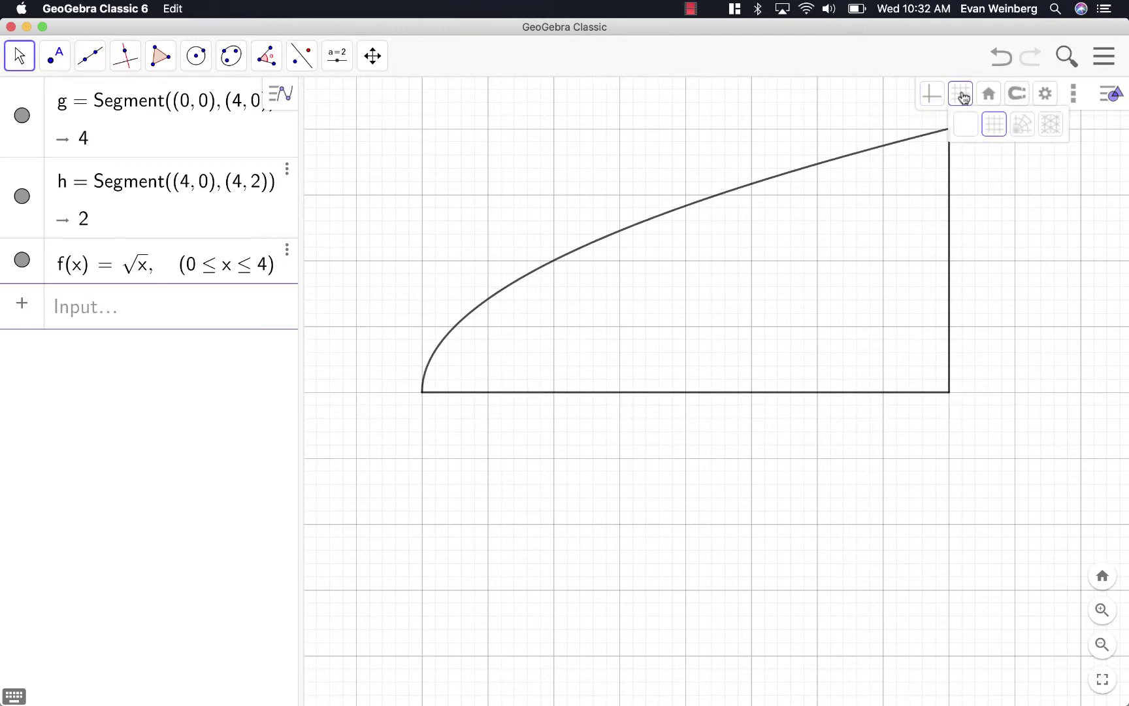
click(966, 130)
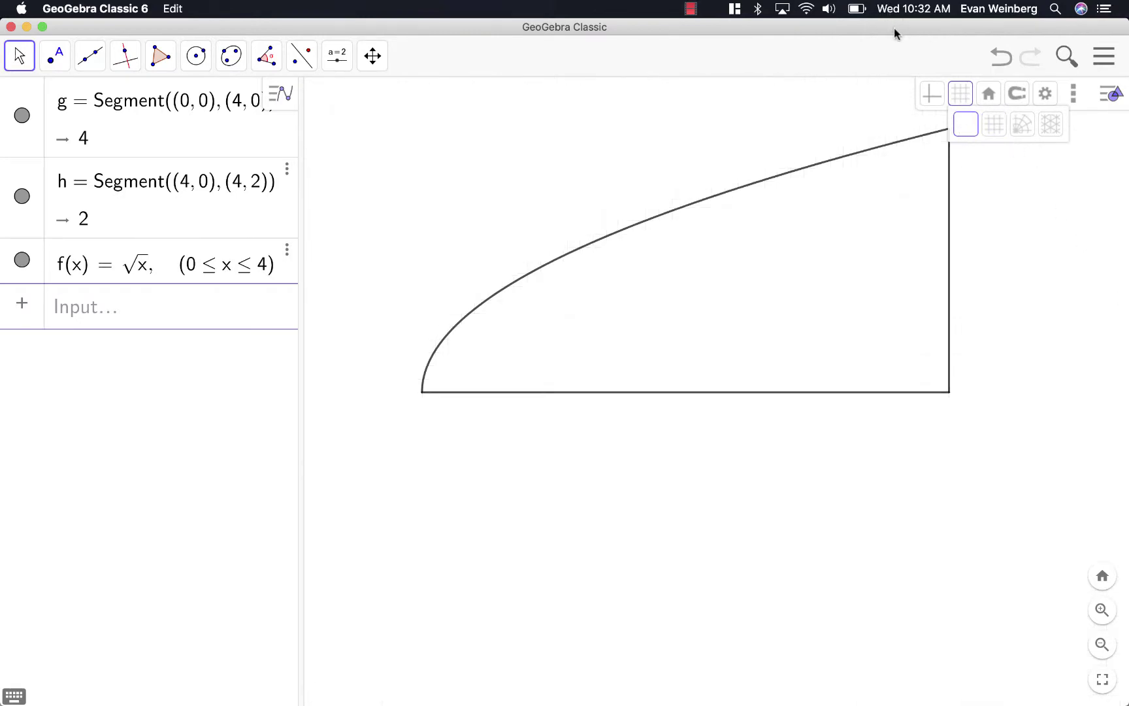
click(1112, 93)
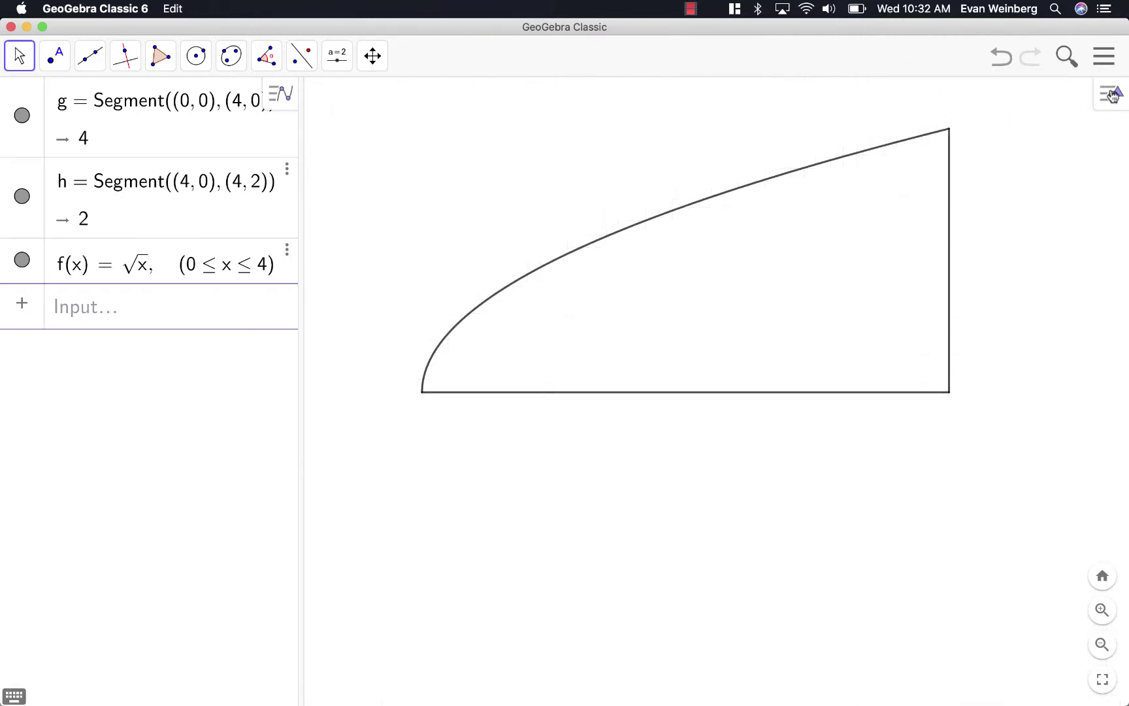
Export the drawing as an SVG named squarerootx.svg and save it in the Downloads folder
click(1100, 64)
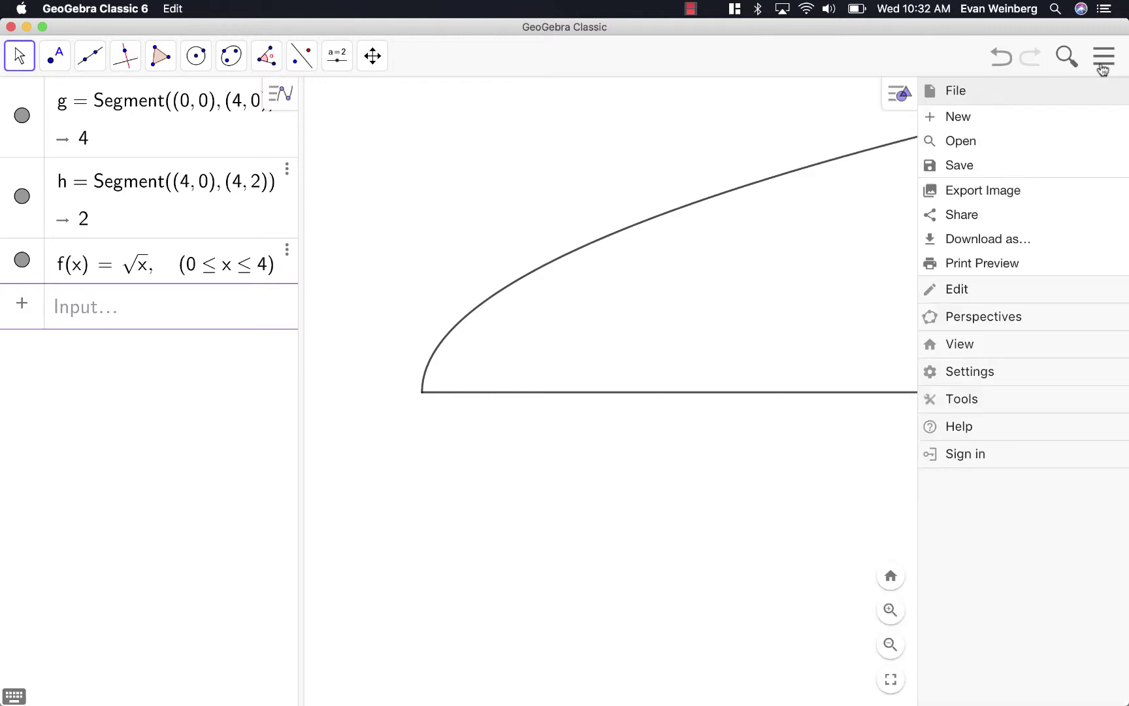
click(1005, 244)
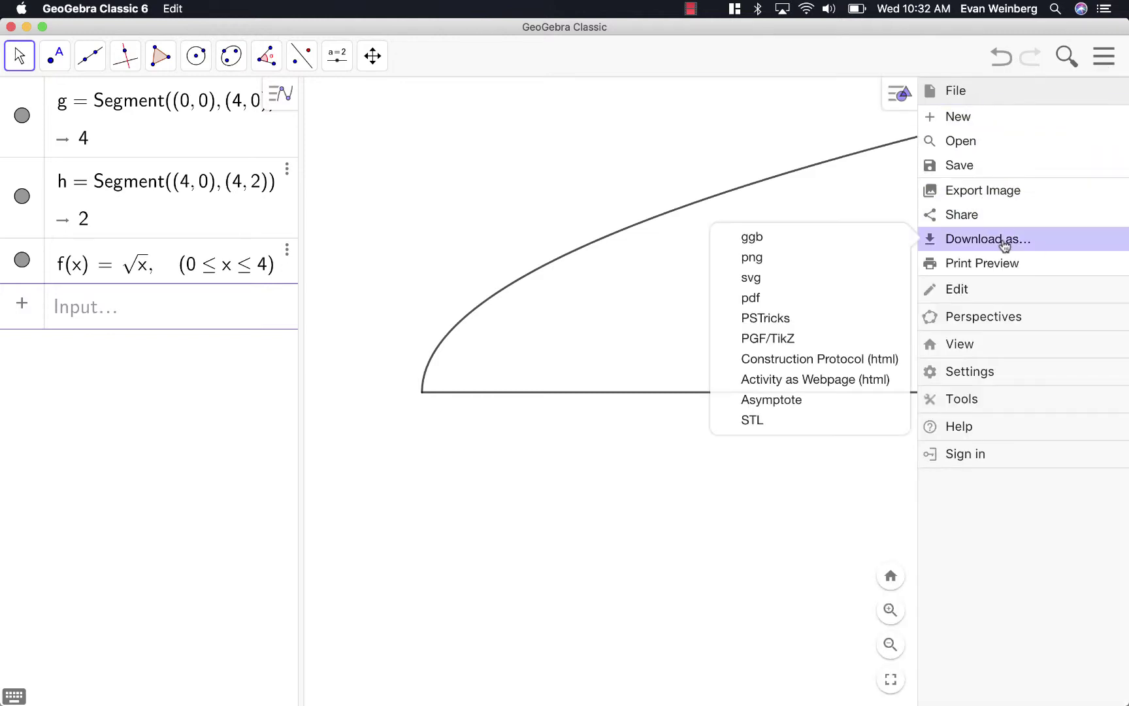
click(751, 280)
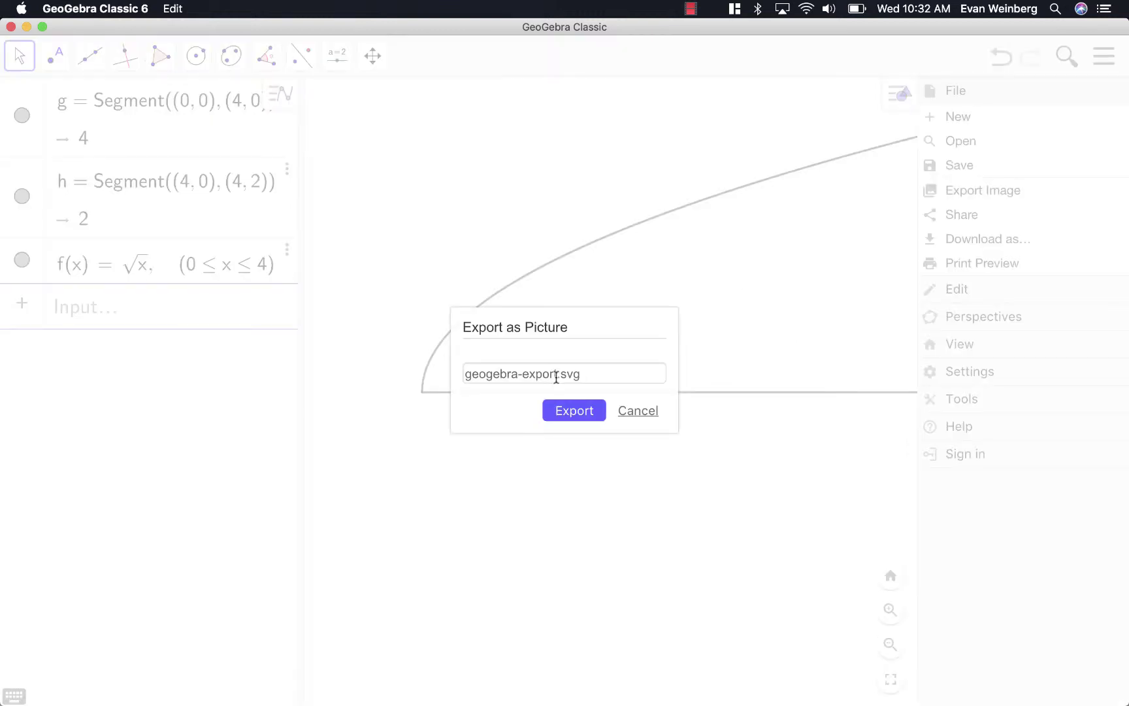
drag(556, 378, 422, 368)
text(squarero)
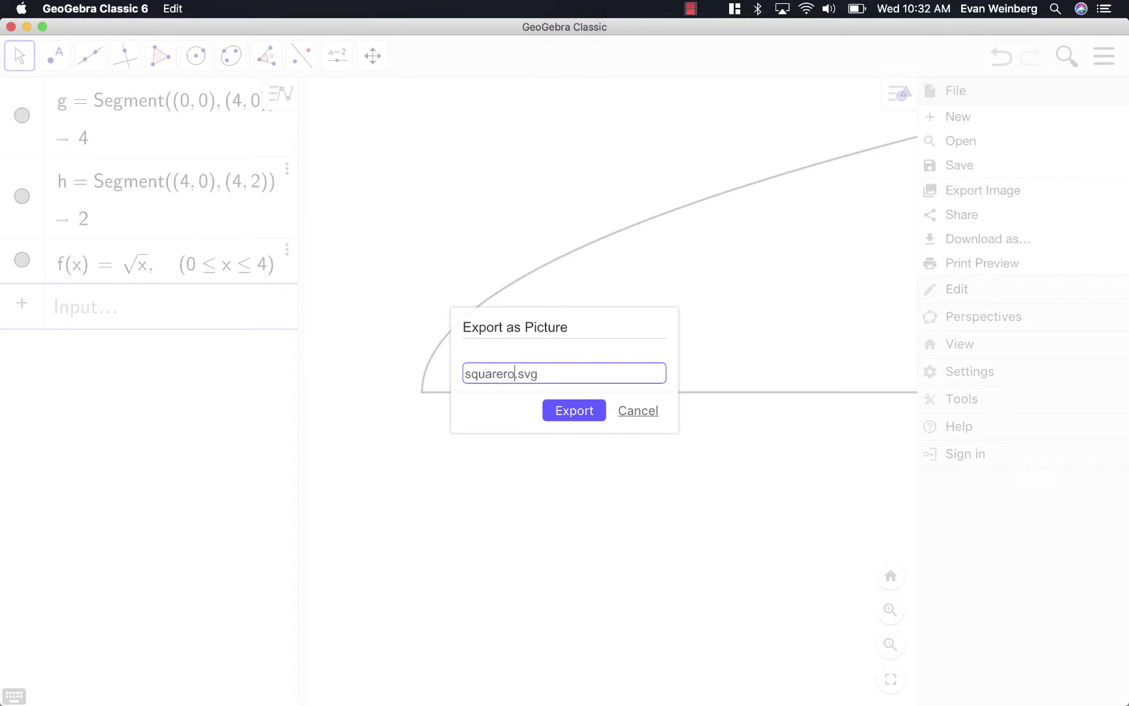
text(otx)
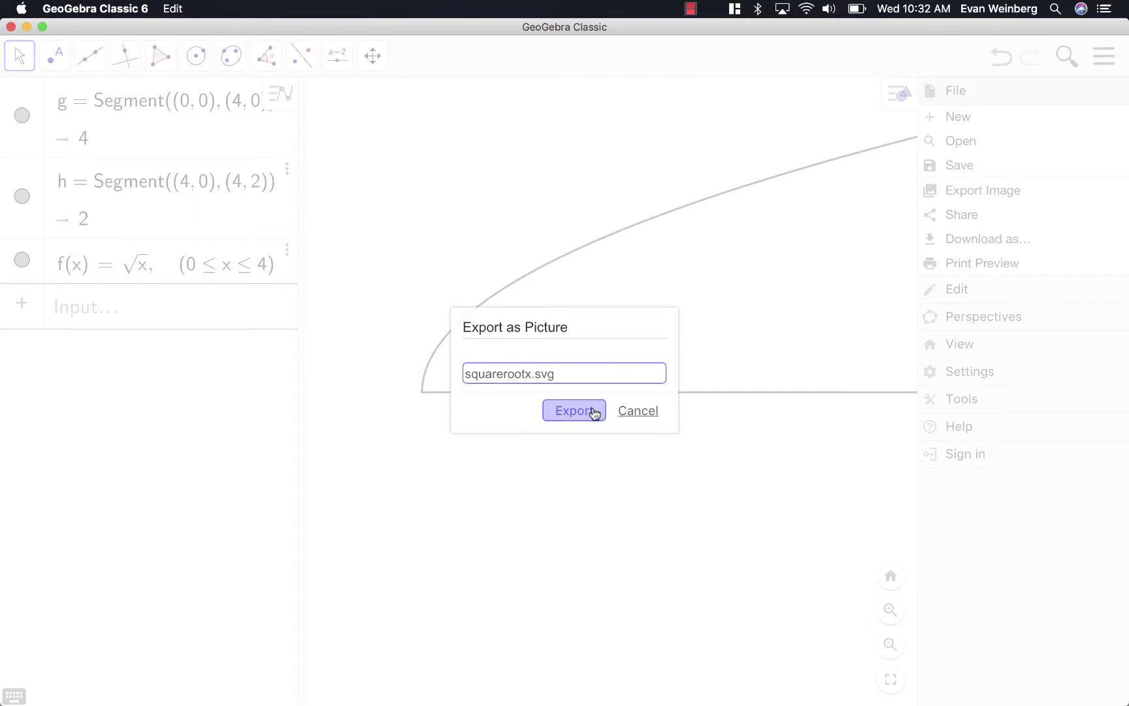
click(592, 409)
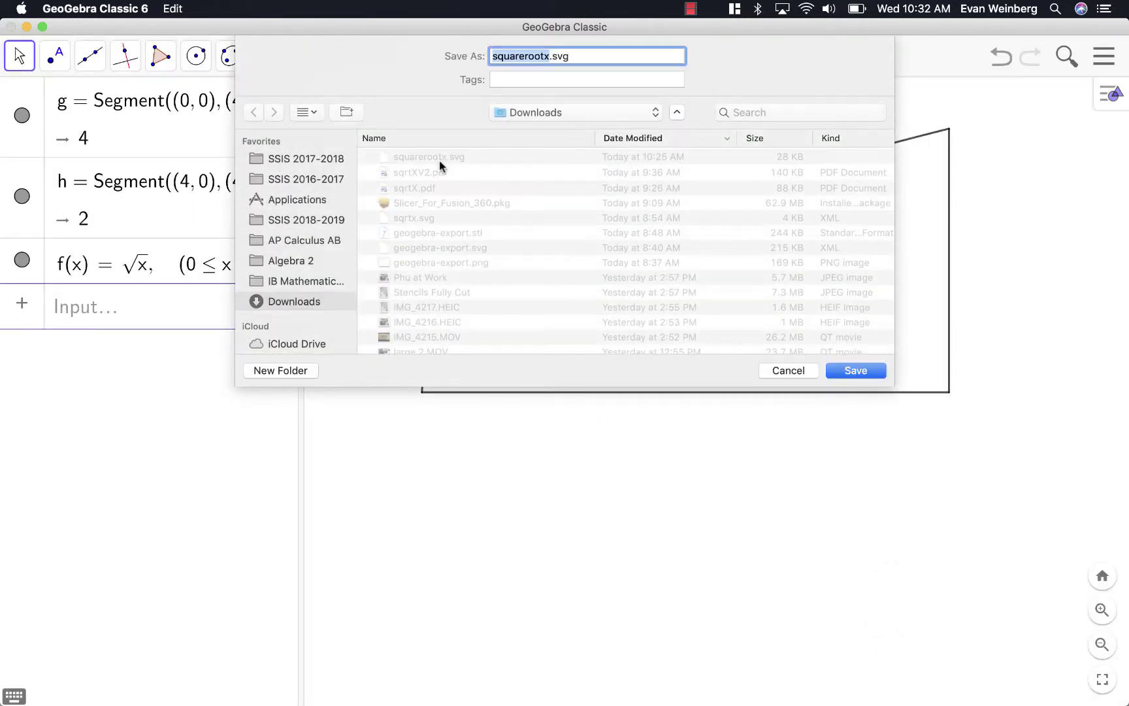
click(438, 162)
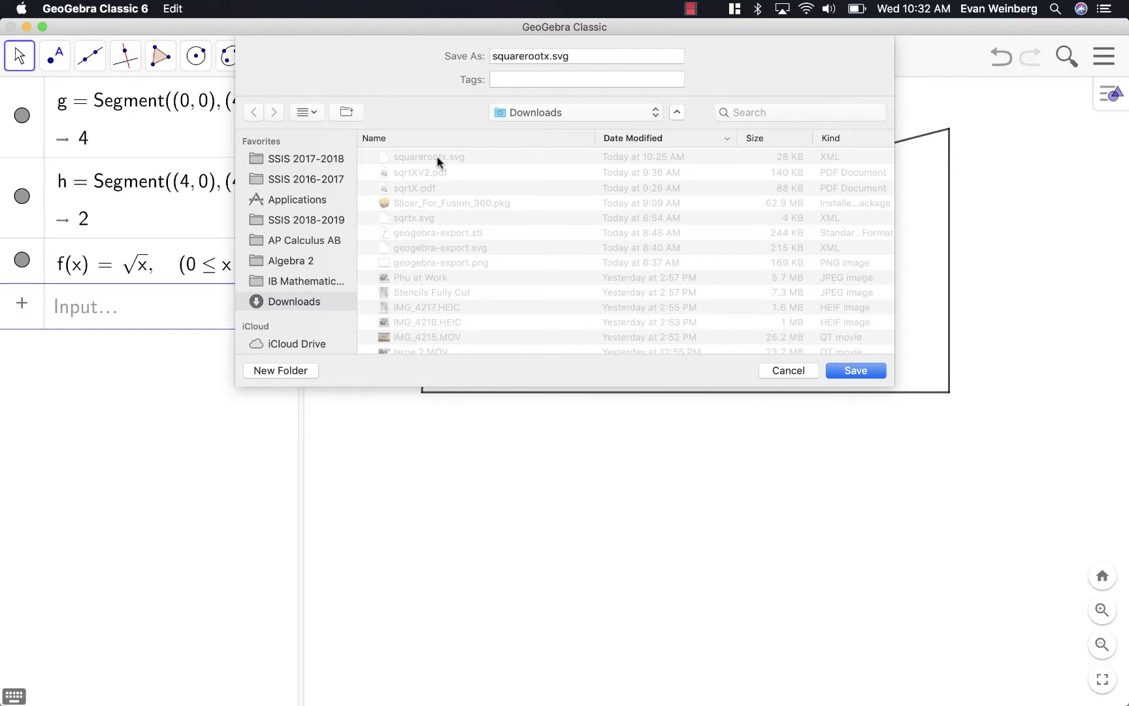
click(860, 369)
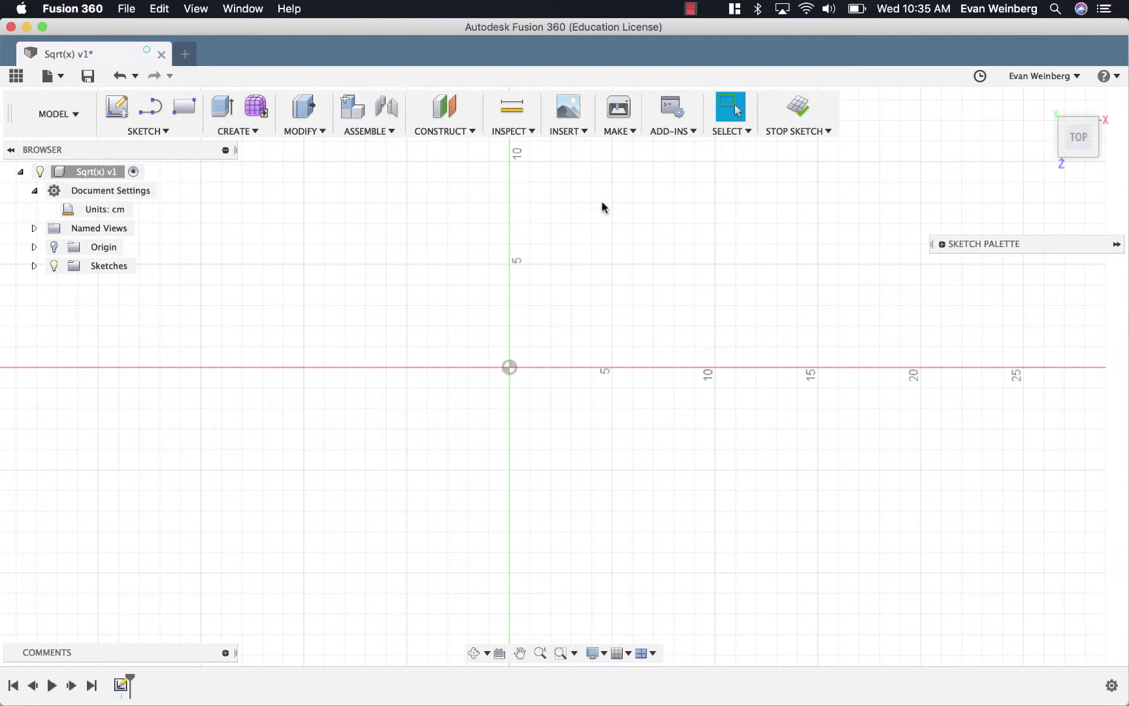
In Fusion 360, insert squarerootx.svg from Downloads into the active sketch, offset -13 cm in X and -8 cm in Y
click(578, 134)
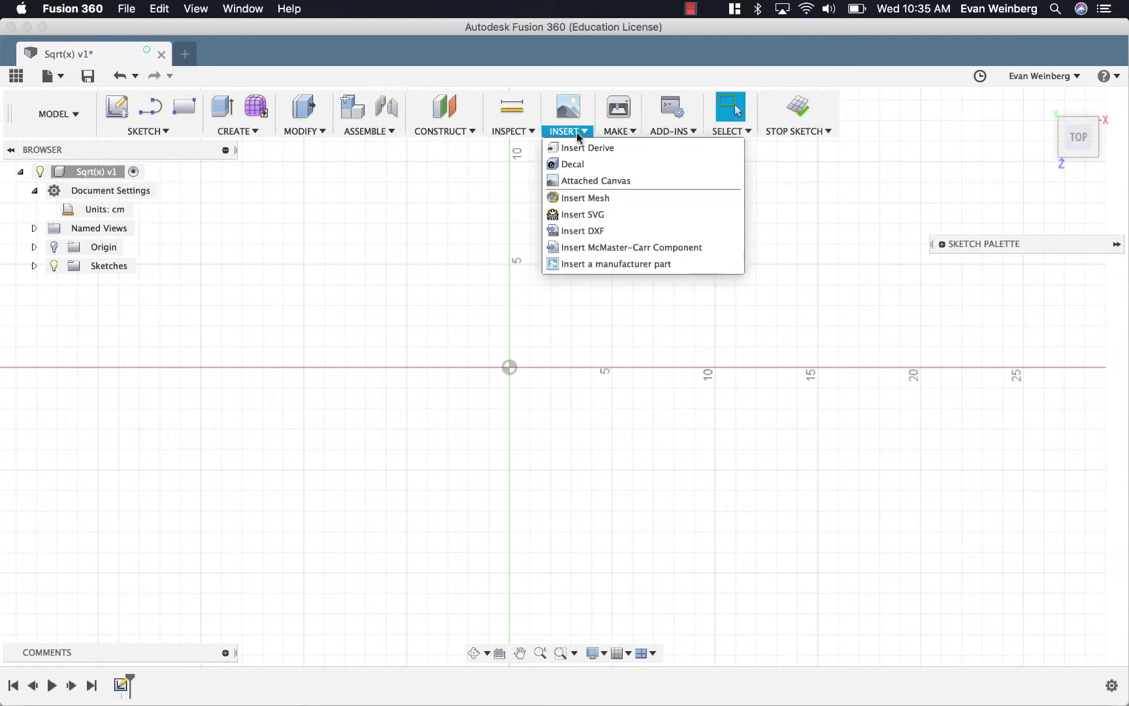
click(607, 216)
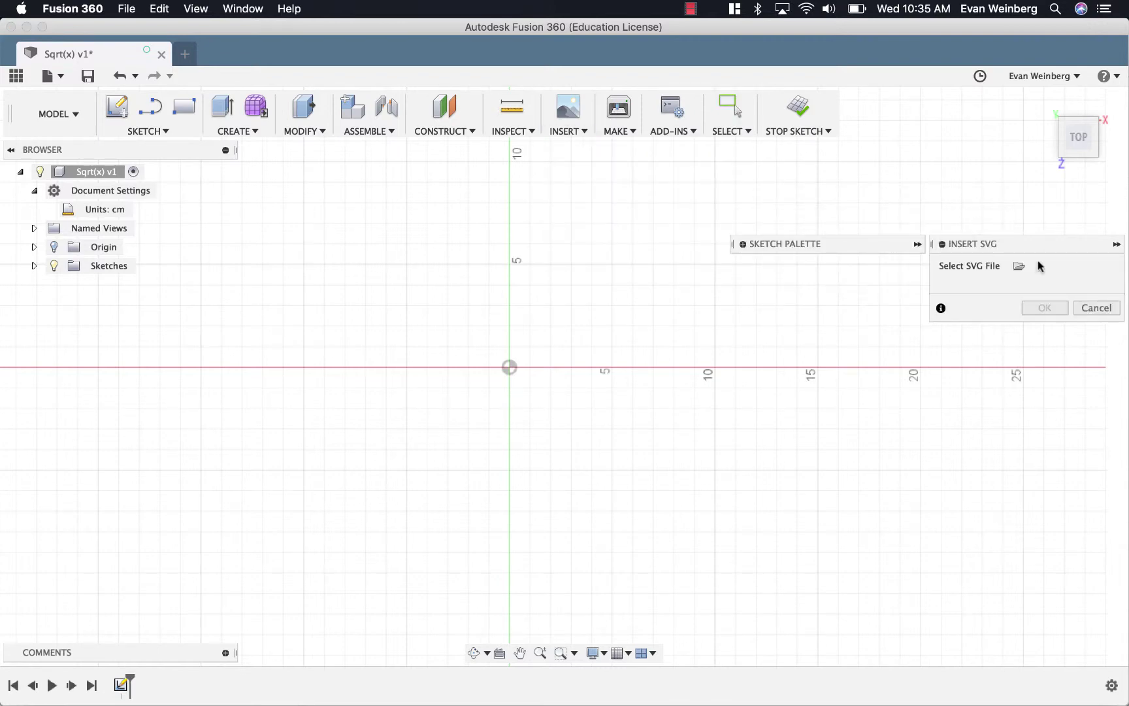
click(1019, 267)
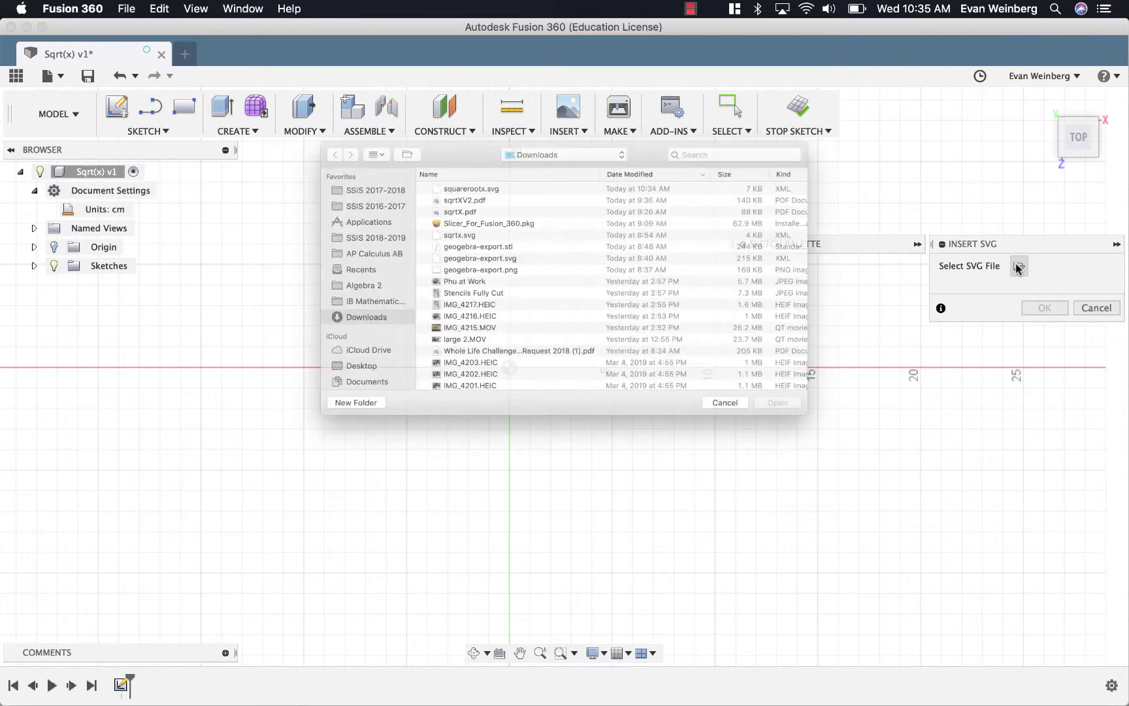
click(465, 165)
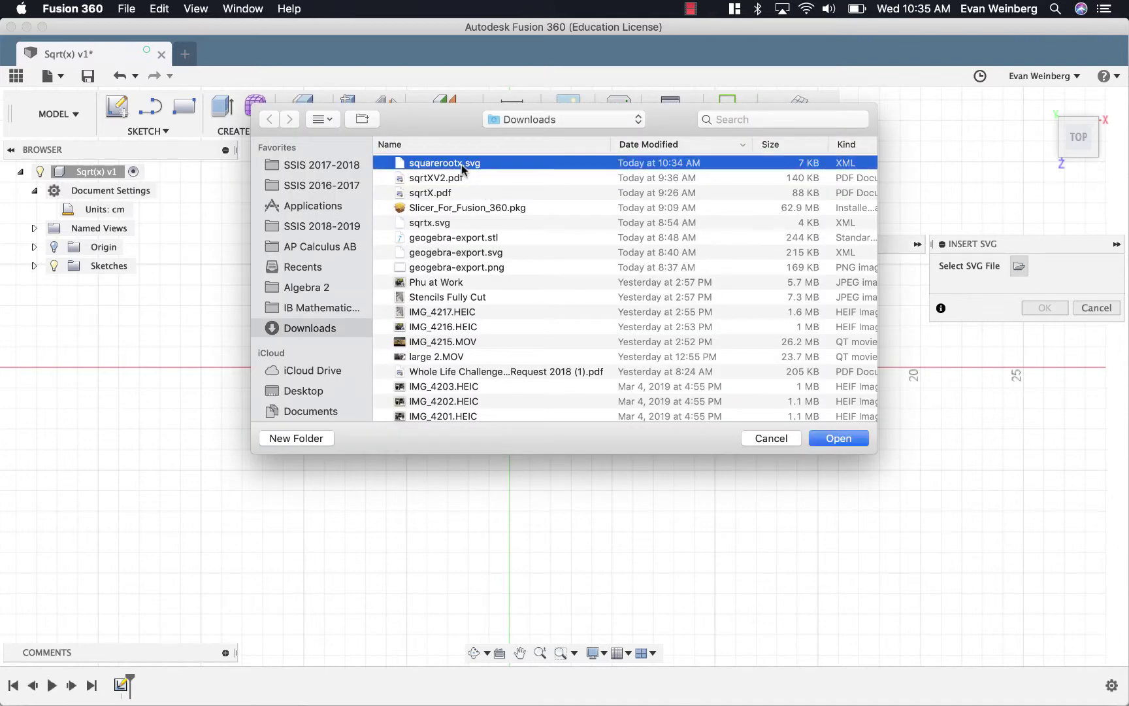
click(843, 446)
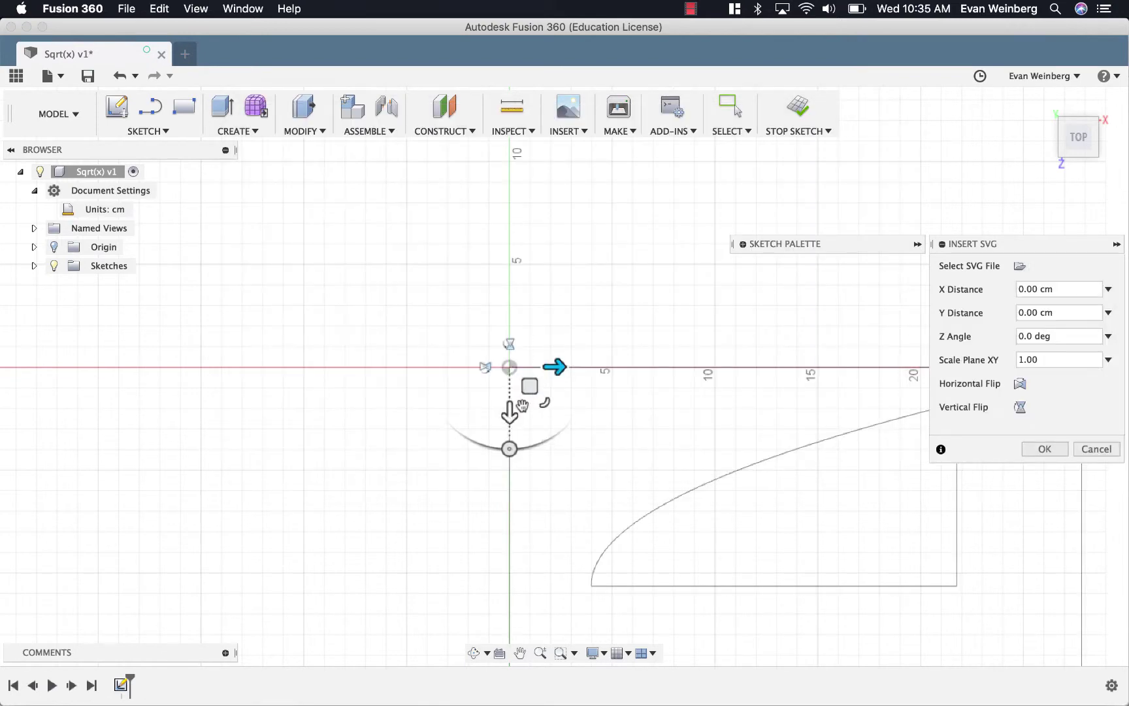
drag(560, 374, 294, 375)
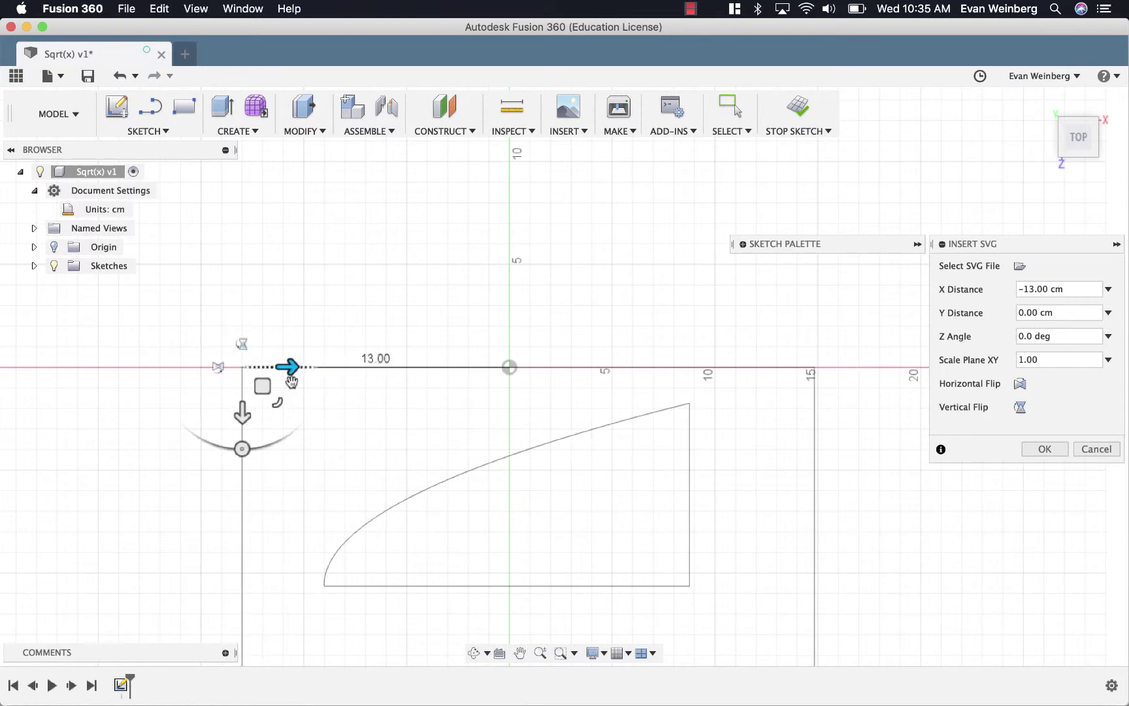
drag(243, 415, 248, 246)
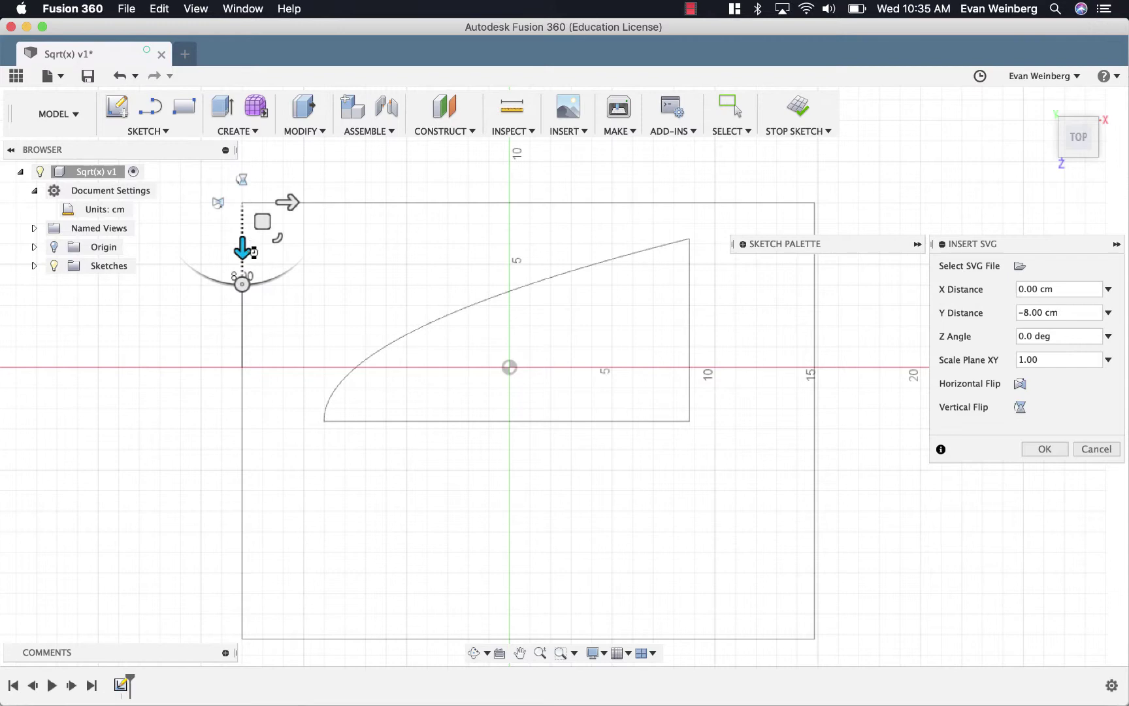
key(Return)
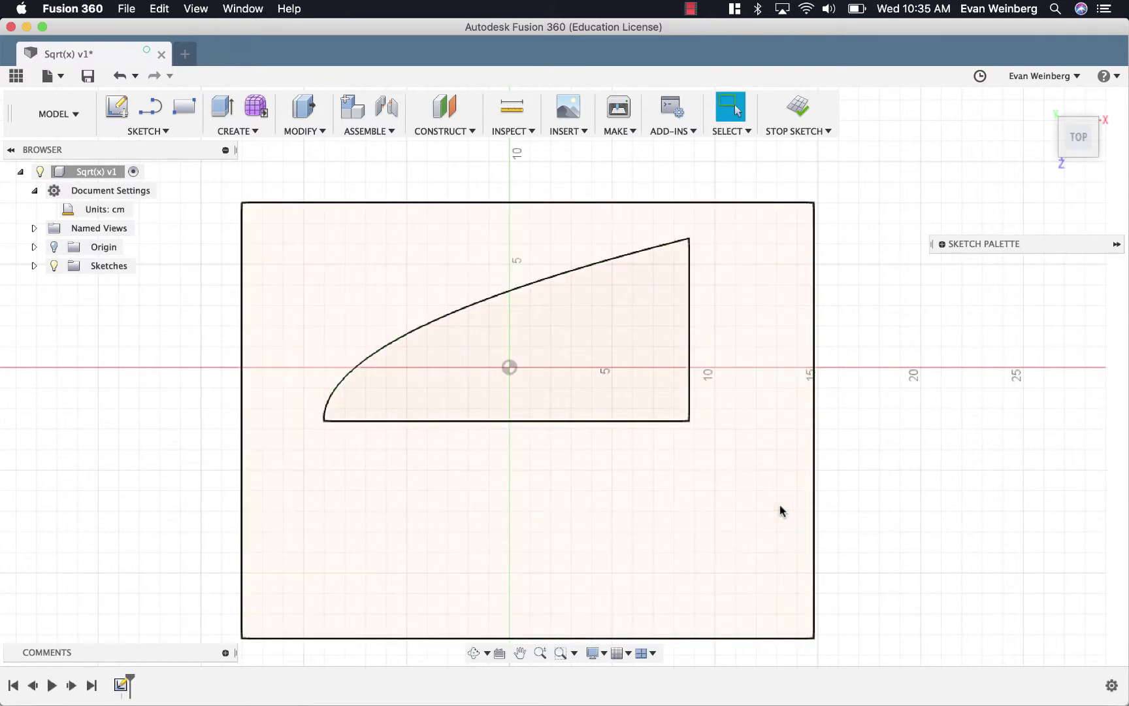
Delete the four lines of the rectangular frame around the imported square-root profile
click(814, 521)
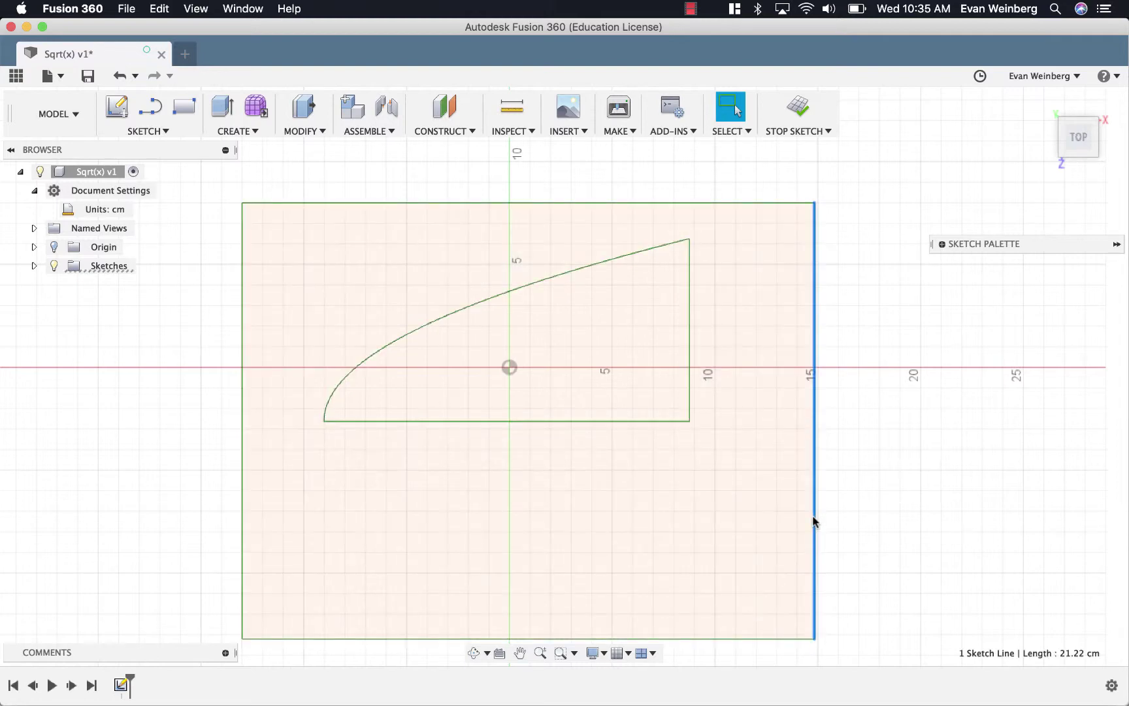
key(Delete)
click(759, 202)
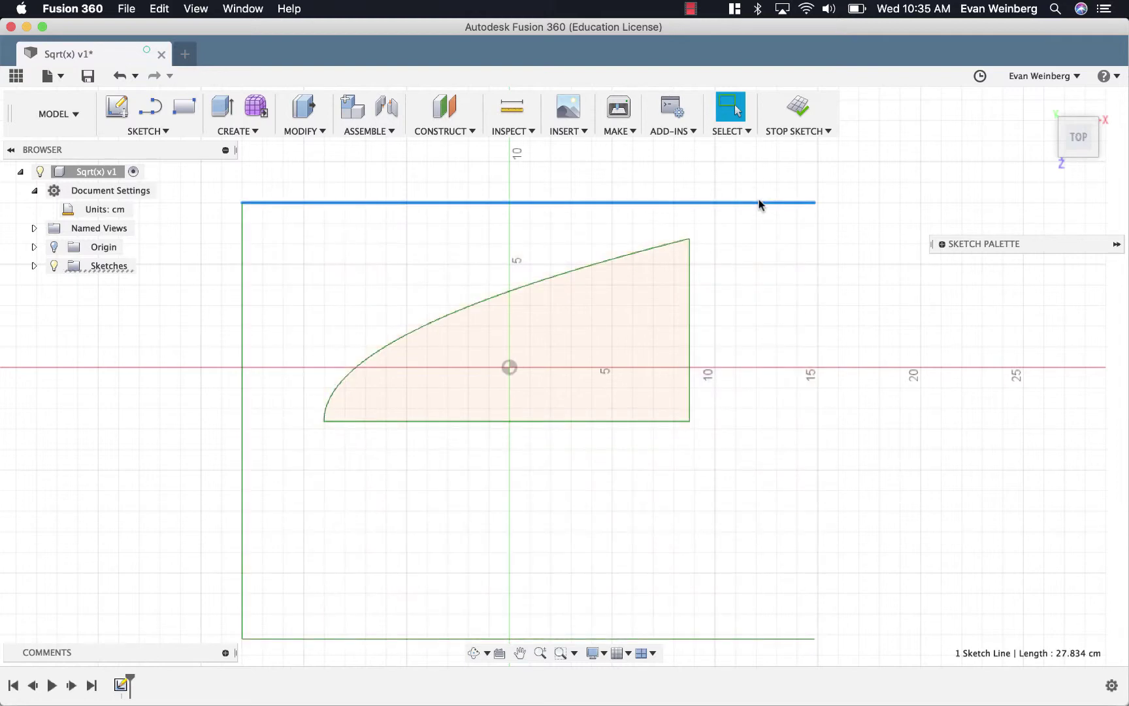
key(Delete)
click(242, 327)
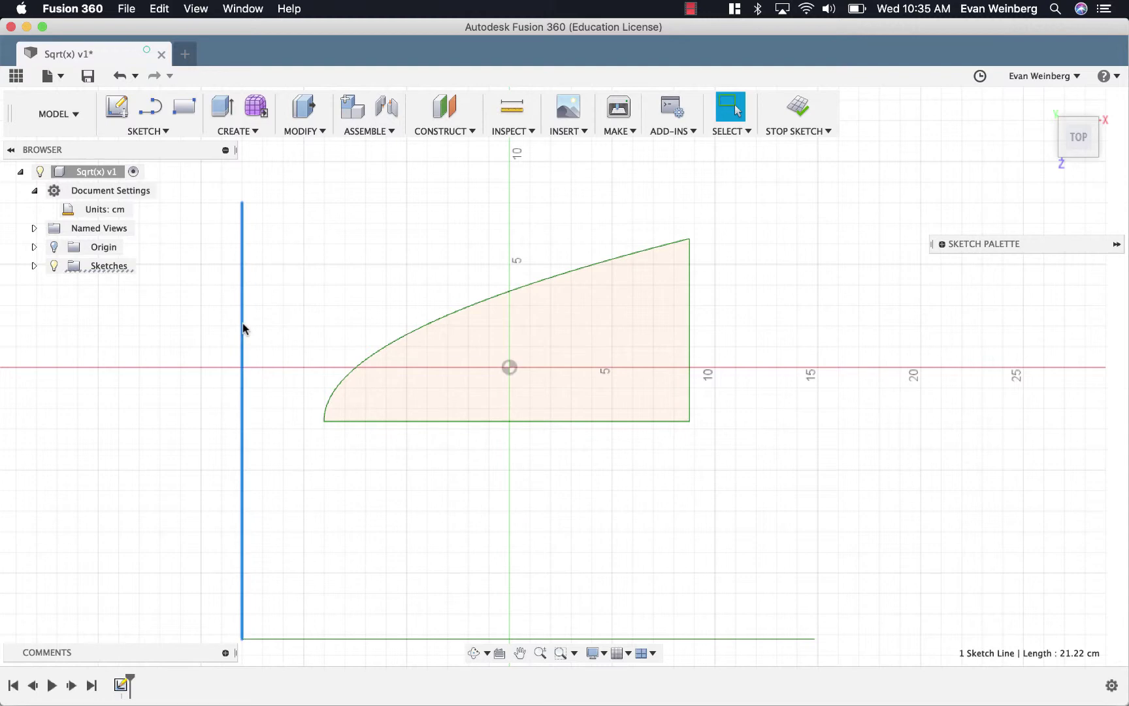
key(Delete)
click(718, 640)
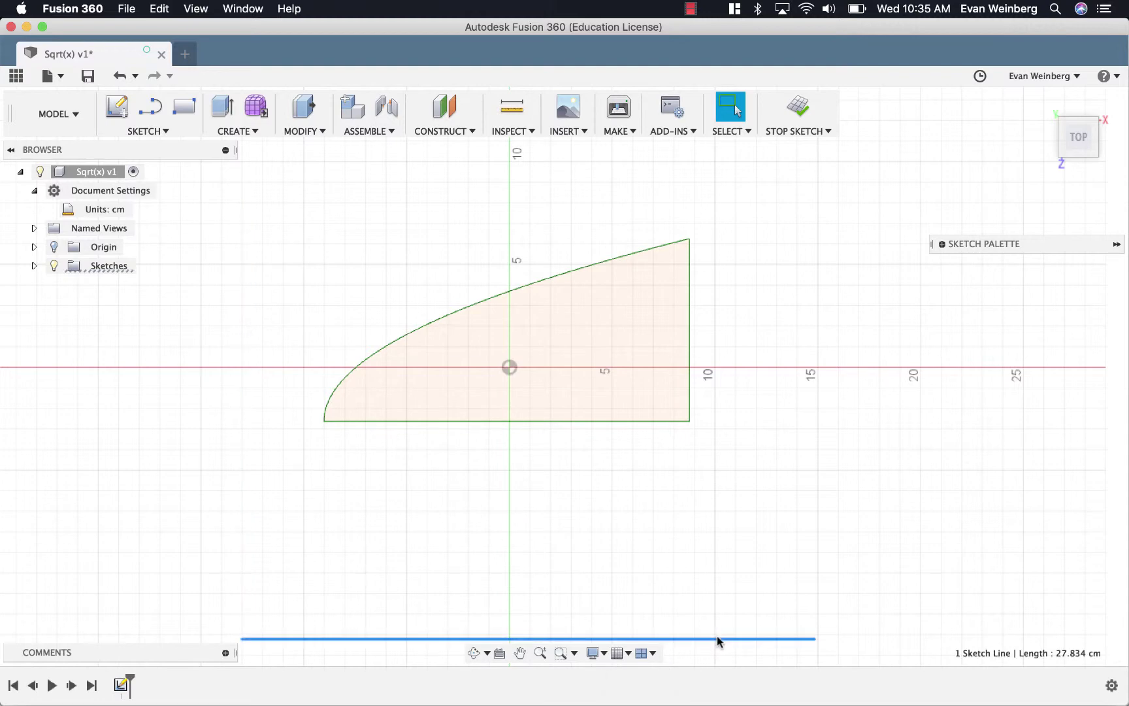
key(Delete)
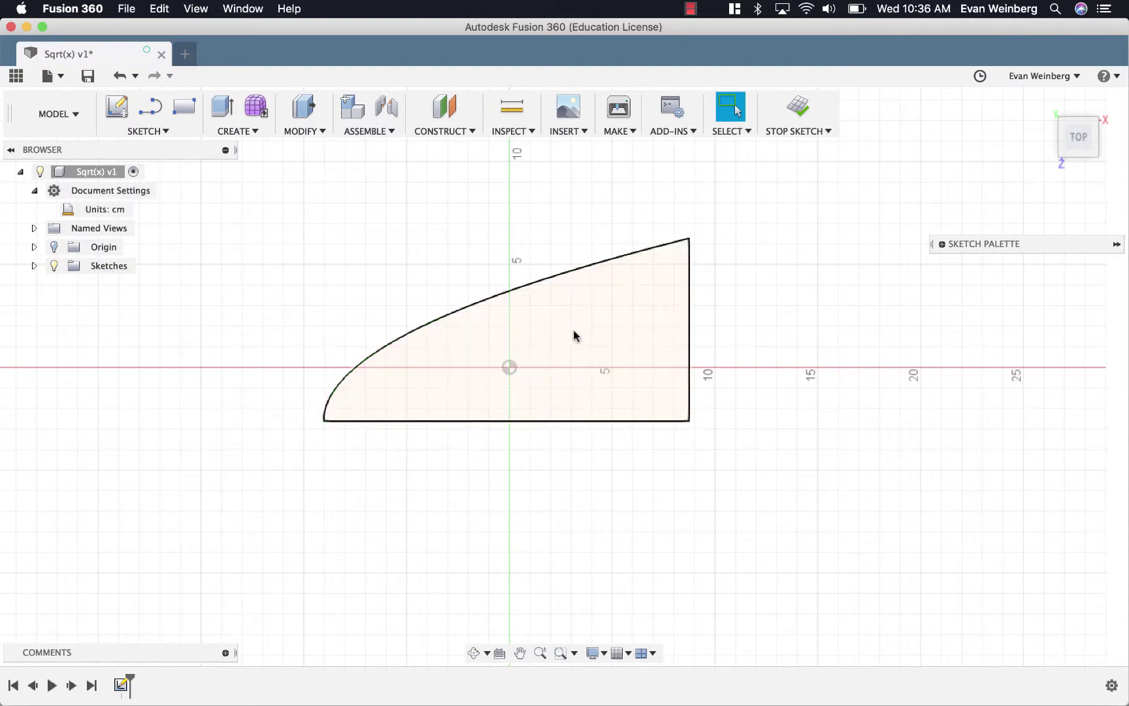
Start a Revolve of the square-root region, using the long straight base line beneath the curve as the axis
click(473, 652)
mouse_move(584, 424)
mouse_down()
mouse_move(577, 396)
mouse_move(559, 385)
mouse_move(643, 386)
mouse_move(621, 391)
mouse_move(587, 361)
mouse_move(579, 374)
mouse_move(629, 383)
mouse_move(630, 396)
mouse_up()
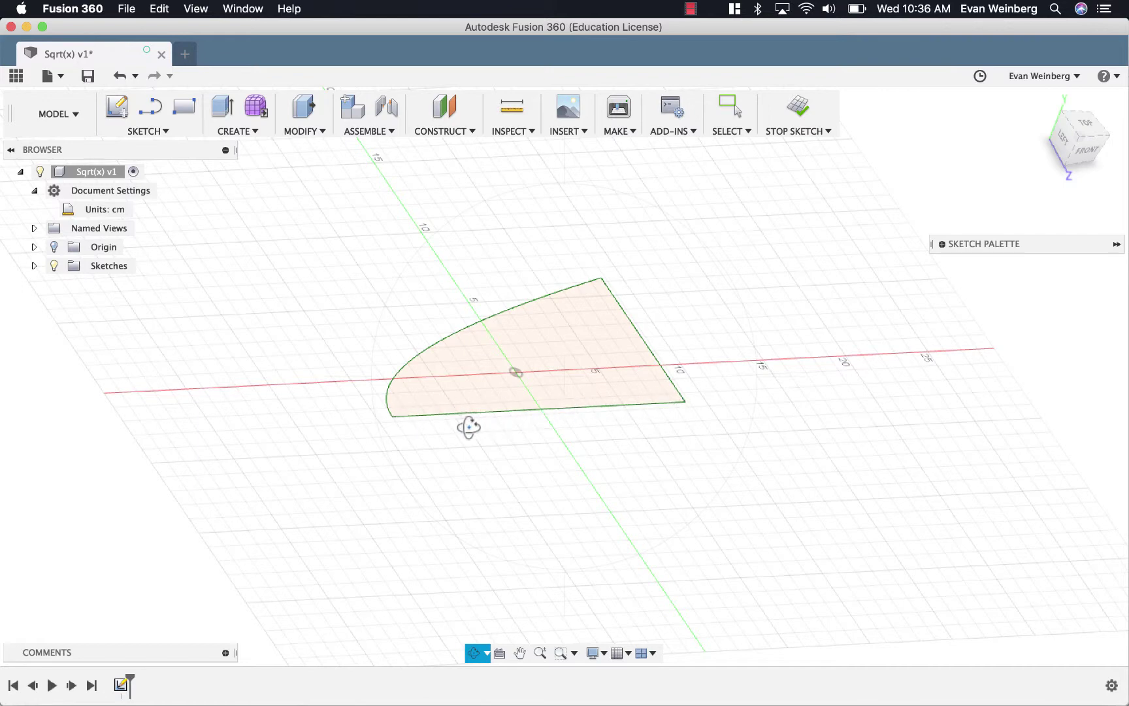
key(Escape)
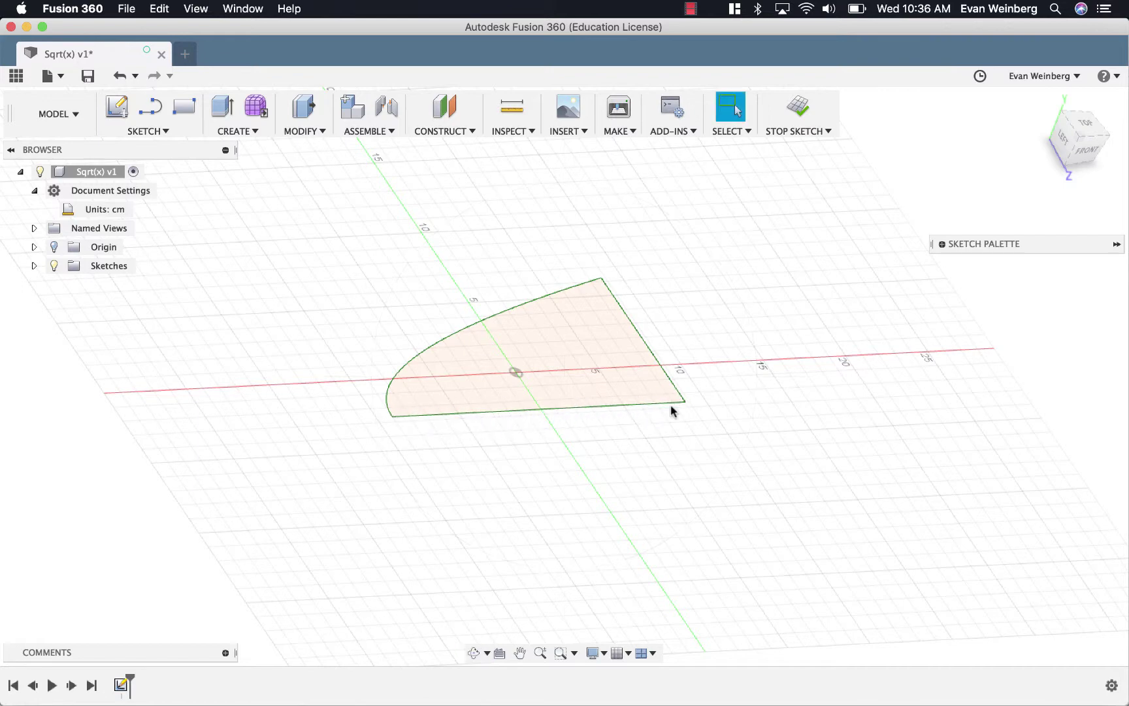
click(257, 133)
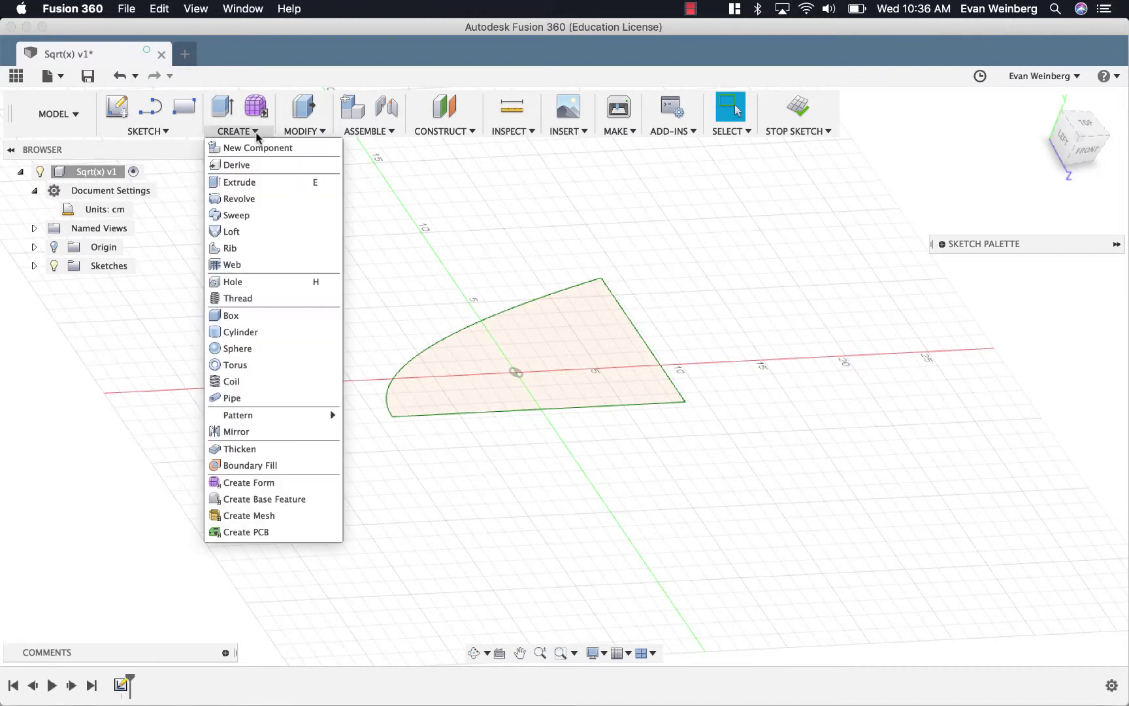
click(239, 198)
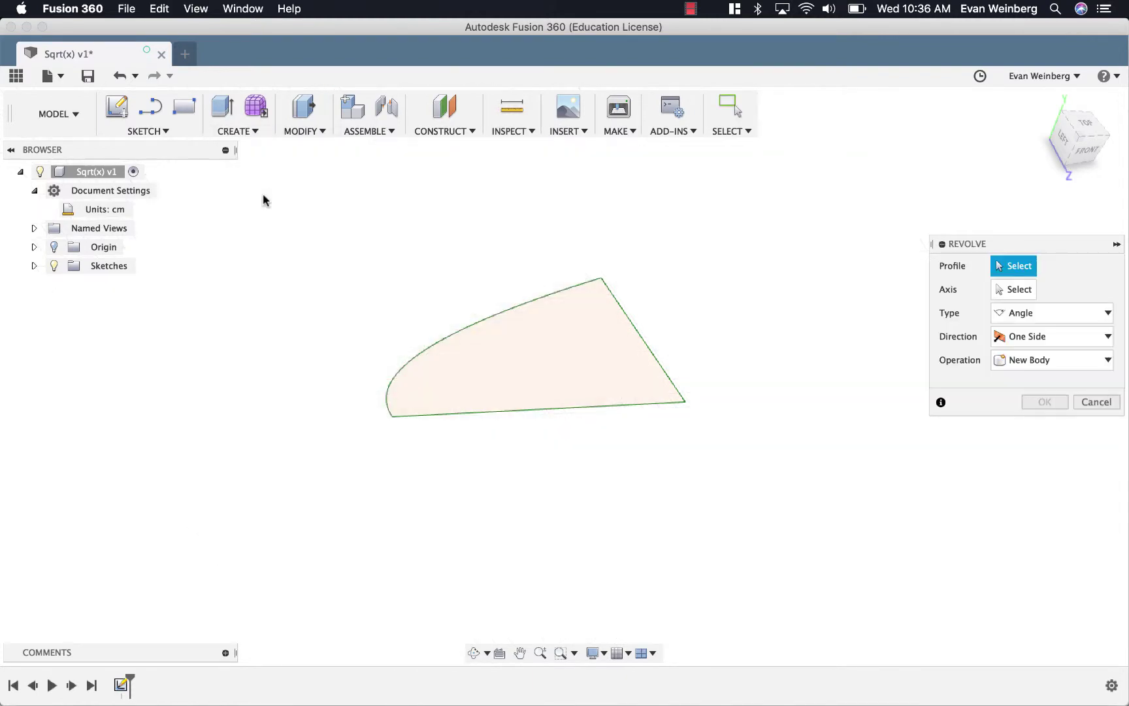
click(582, 358)
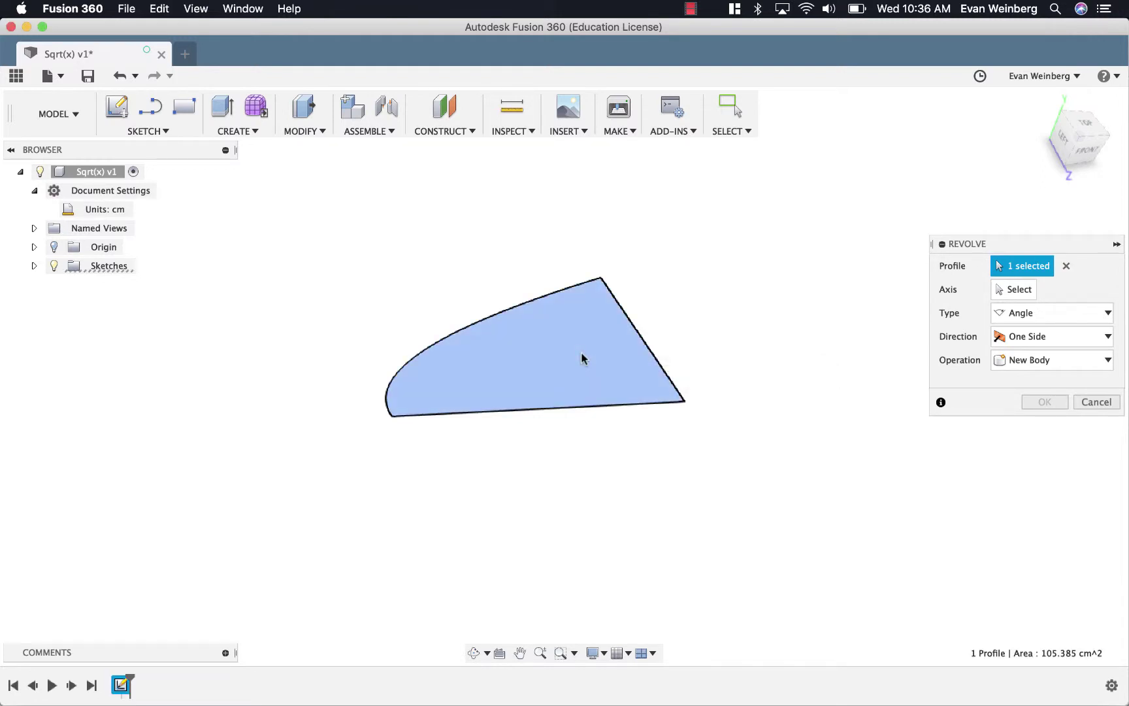
click(1023, 290)
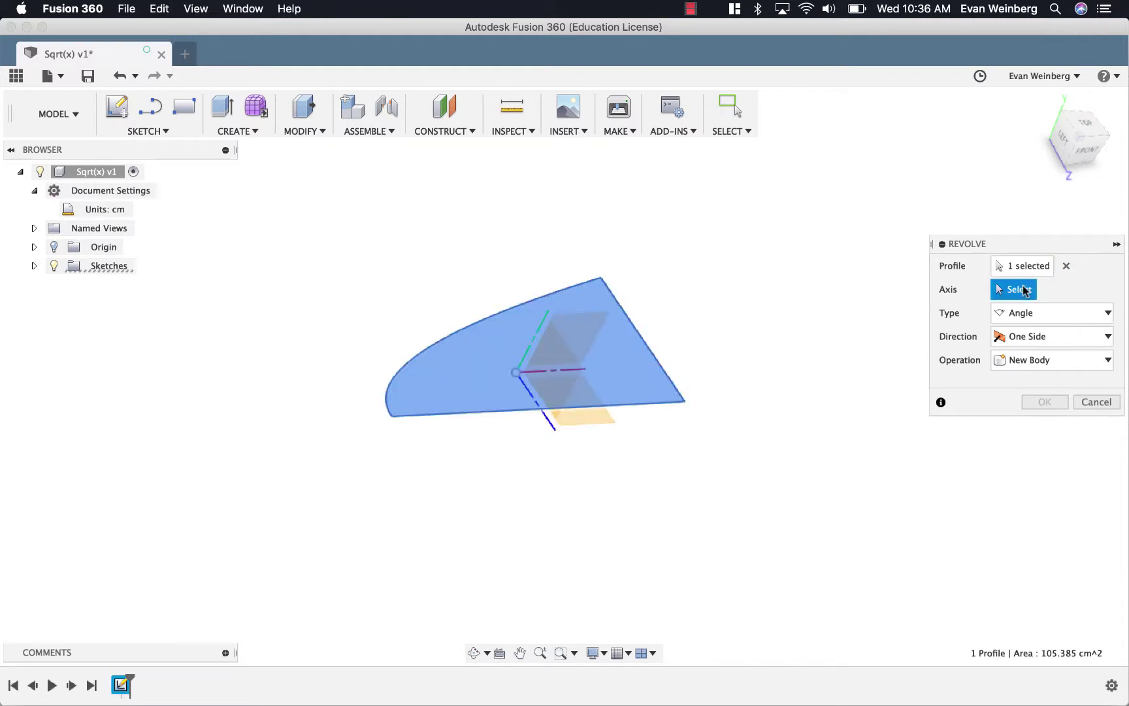
click(491, 409)
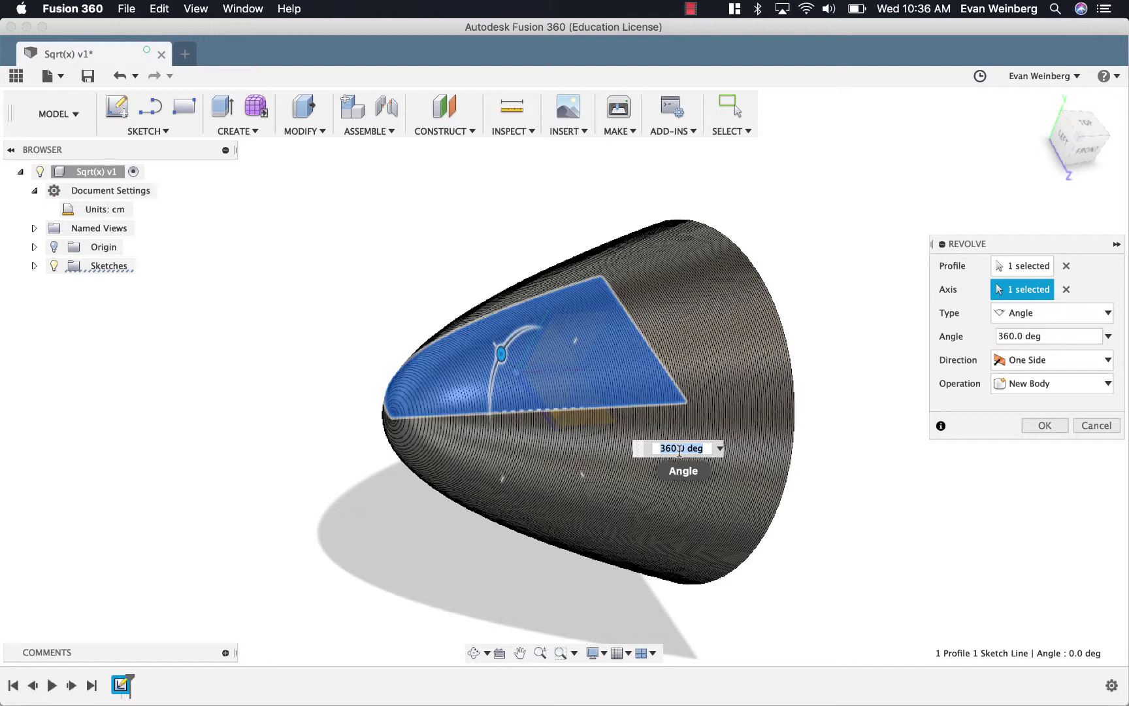
Try a revolve angle of 270 degrees and view the preview from another angle
text(270)
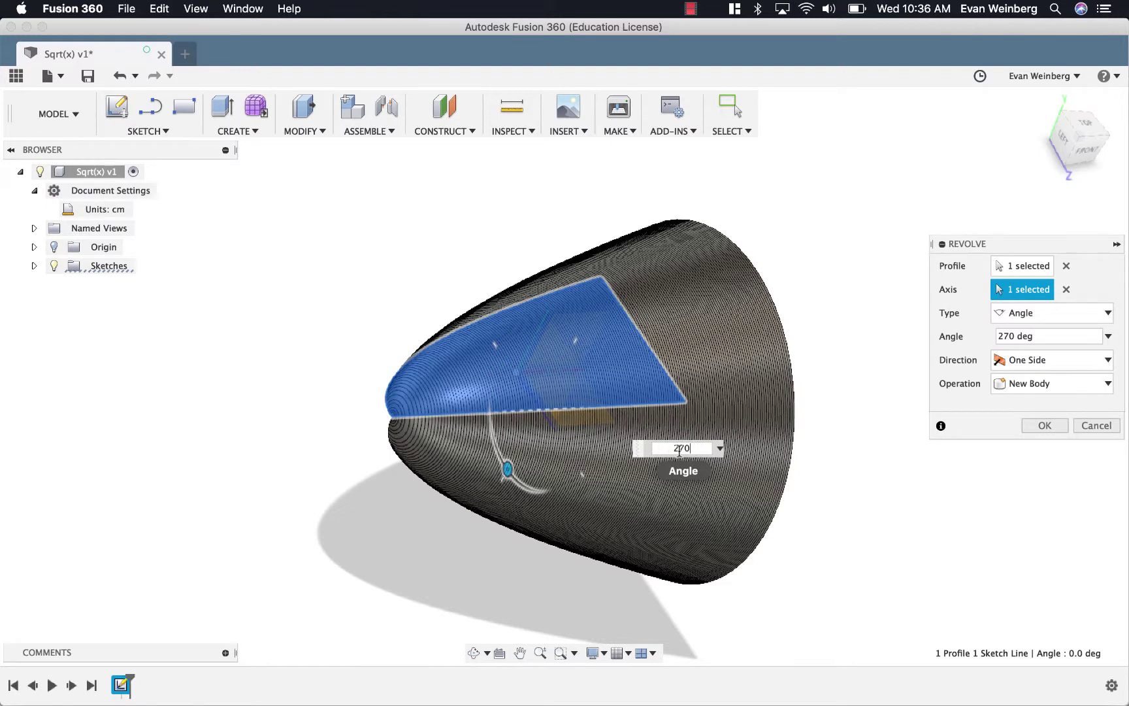
click(473, 653)
mouse_move(491, 517)
mouse_down()
mouse_move(543, 513)
mouse_move(492, 516)
mouse_up()
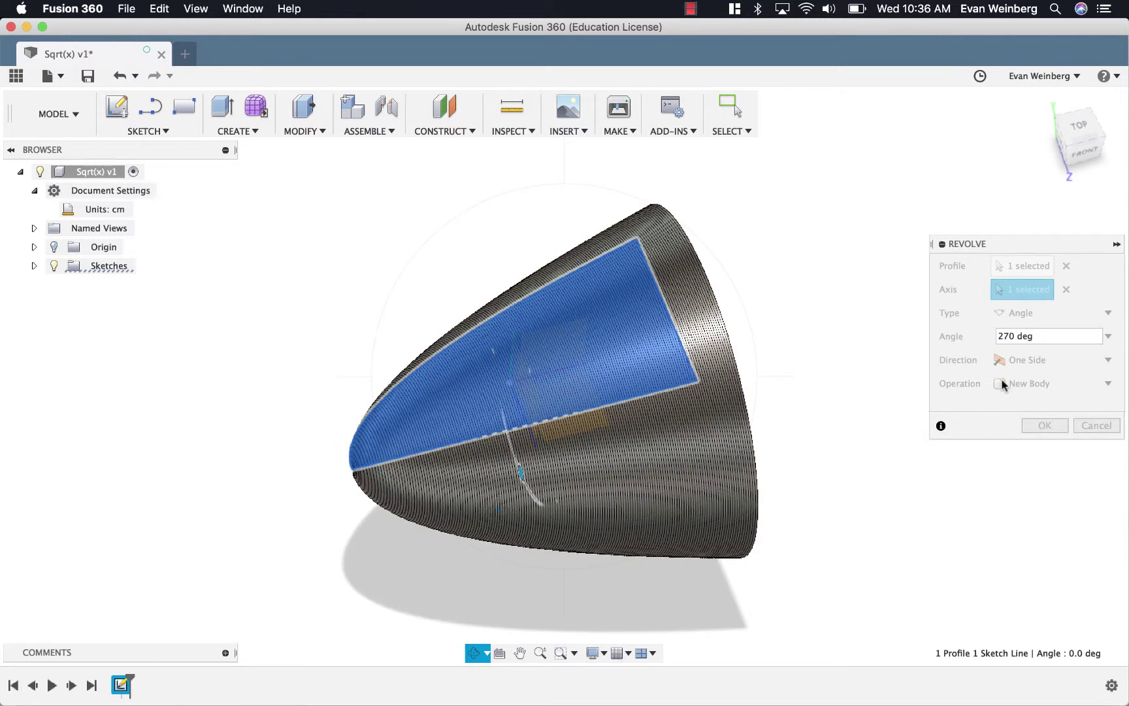
Set the revolve angle to 360 degrees and complete the solid as a new body
click(1008, 339)
text(36)
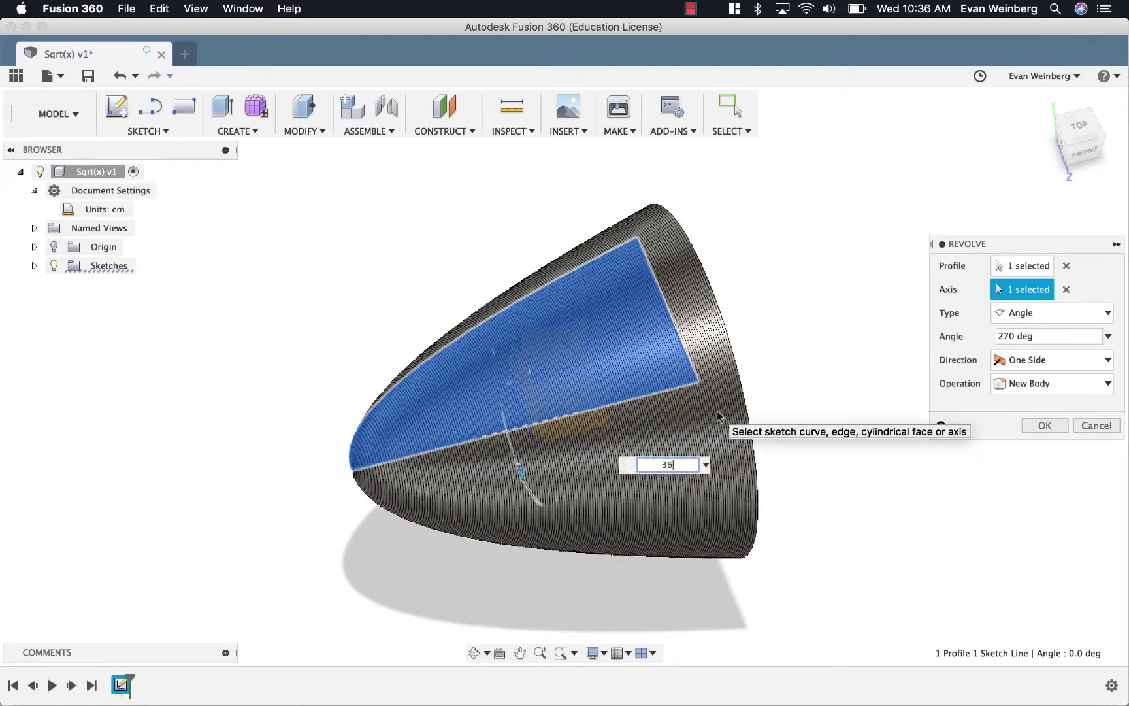
text(0)
key(Return)
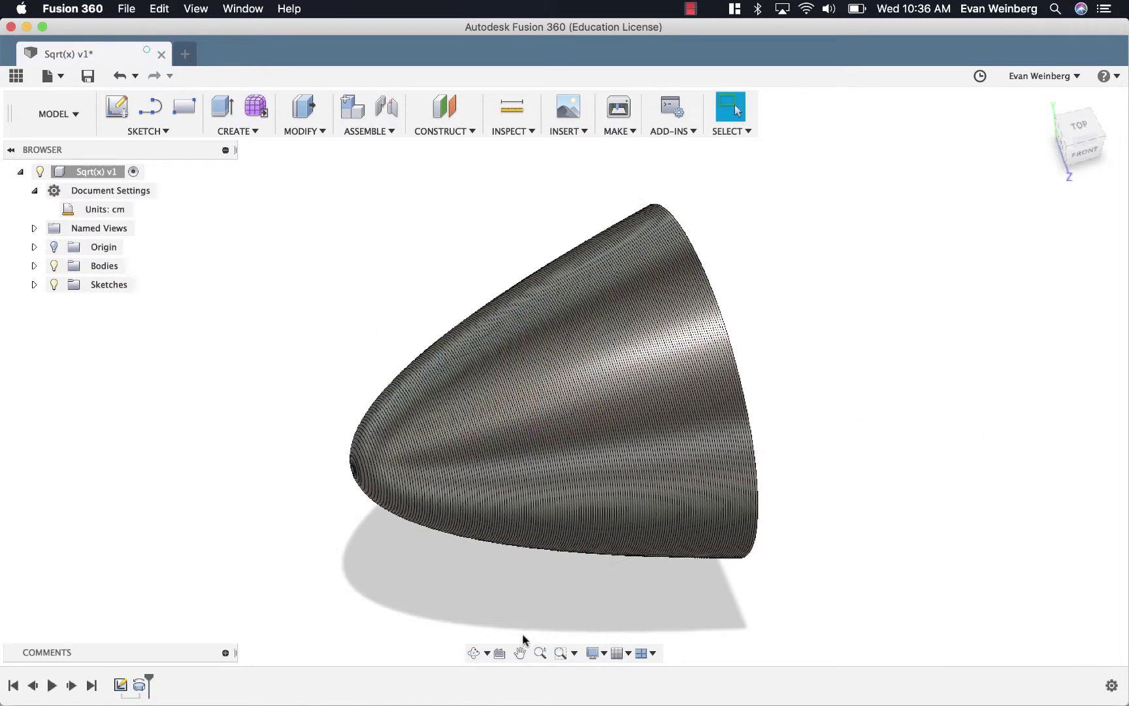
Examine the revolved solid from several sides, including its rounded tip and flat circular end
click(473, 652)
drag(542, 470, 520, 484)
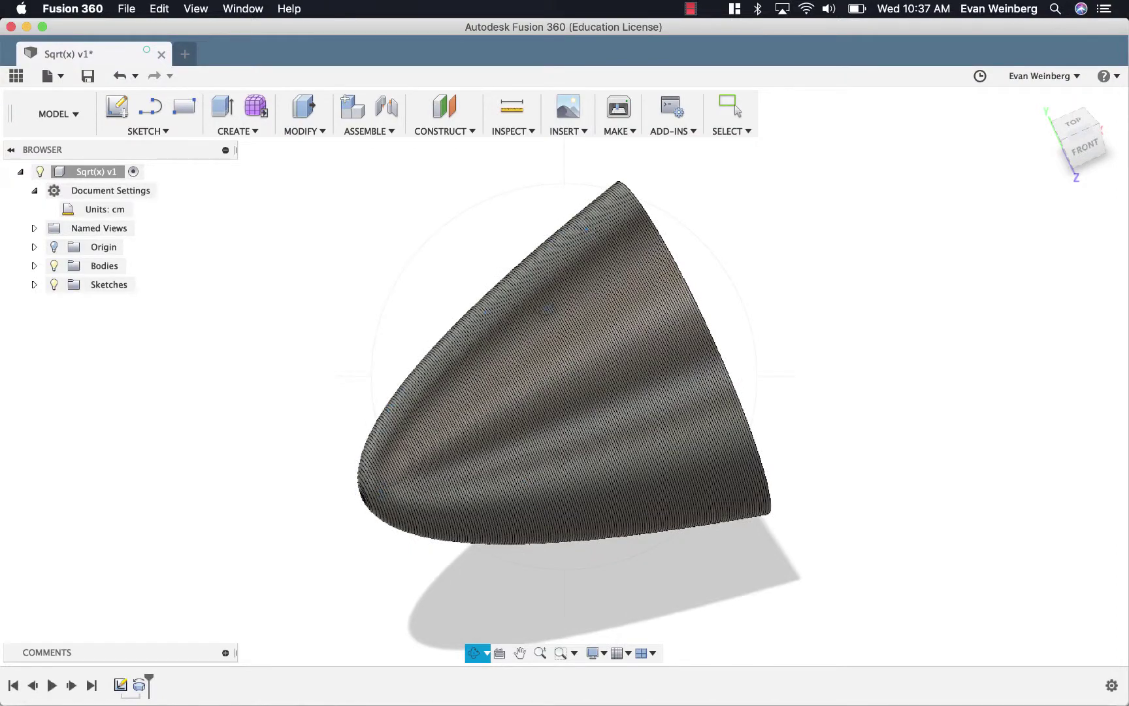
mouse_move(549, 363)
mouse_down()
mouse_move(537, 348)
mouse_move(574, 356)
mouse_move(554, 351)
mouse_up()
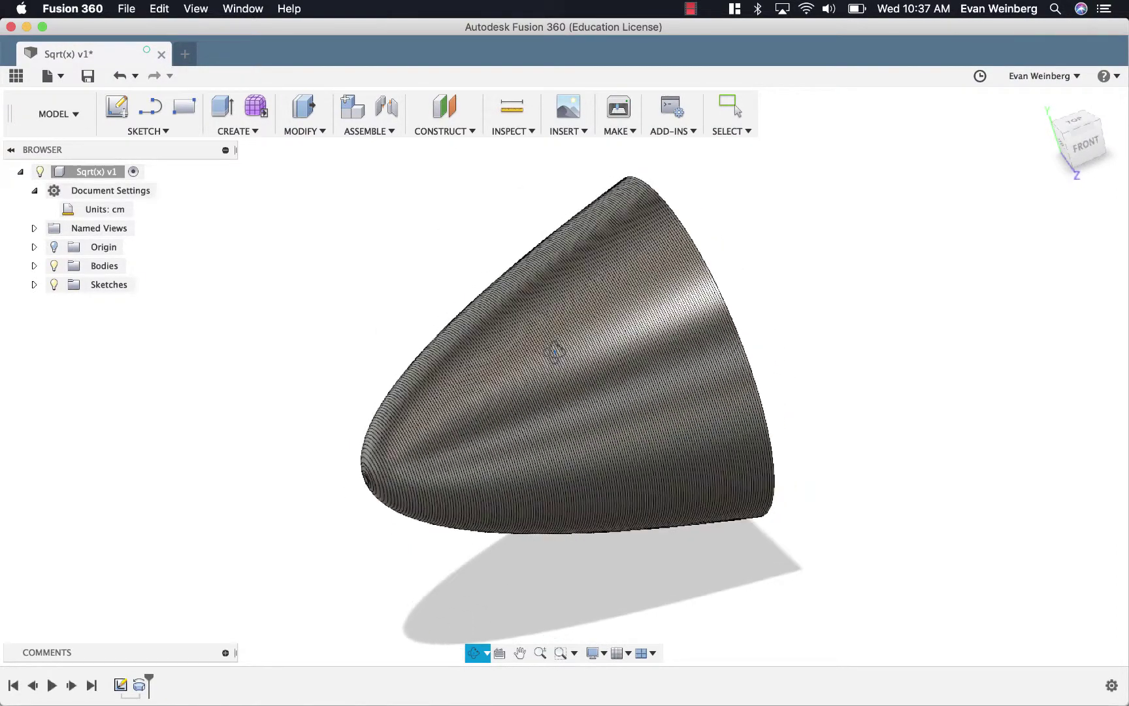
drag(362, 353, 478, 541)
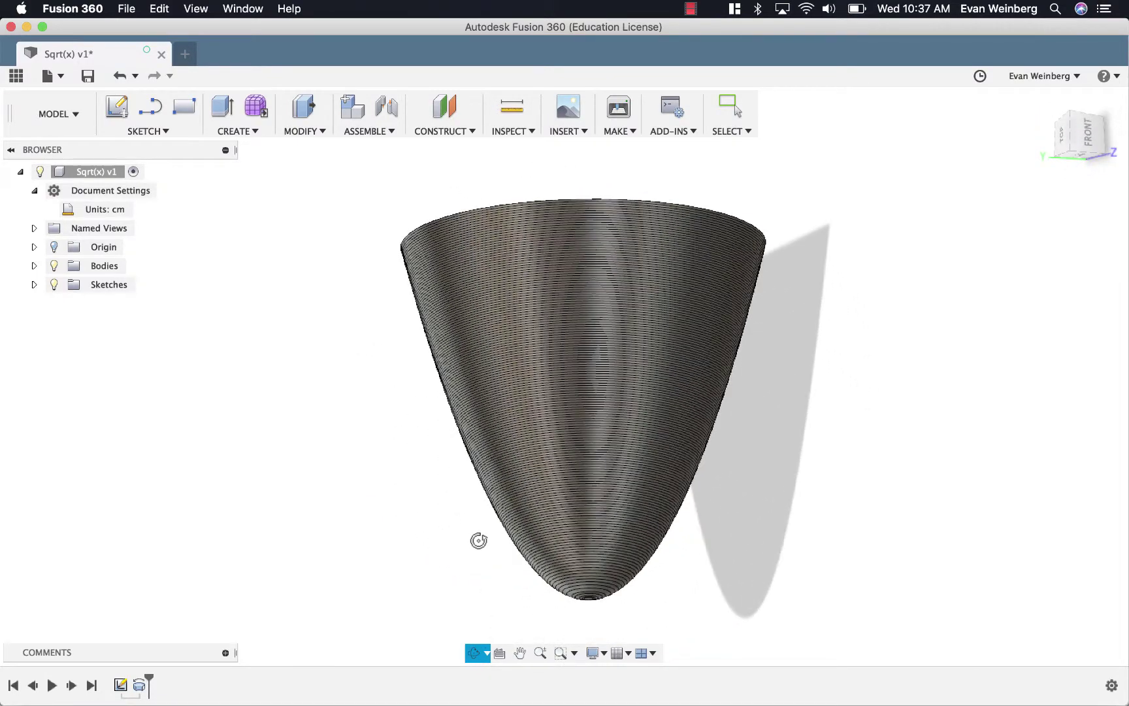
drag(478, 540, 470, 326)
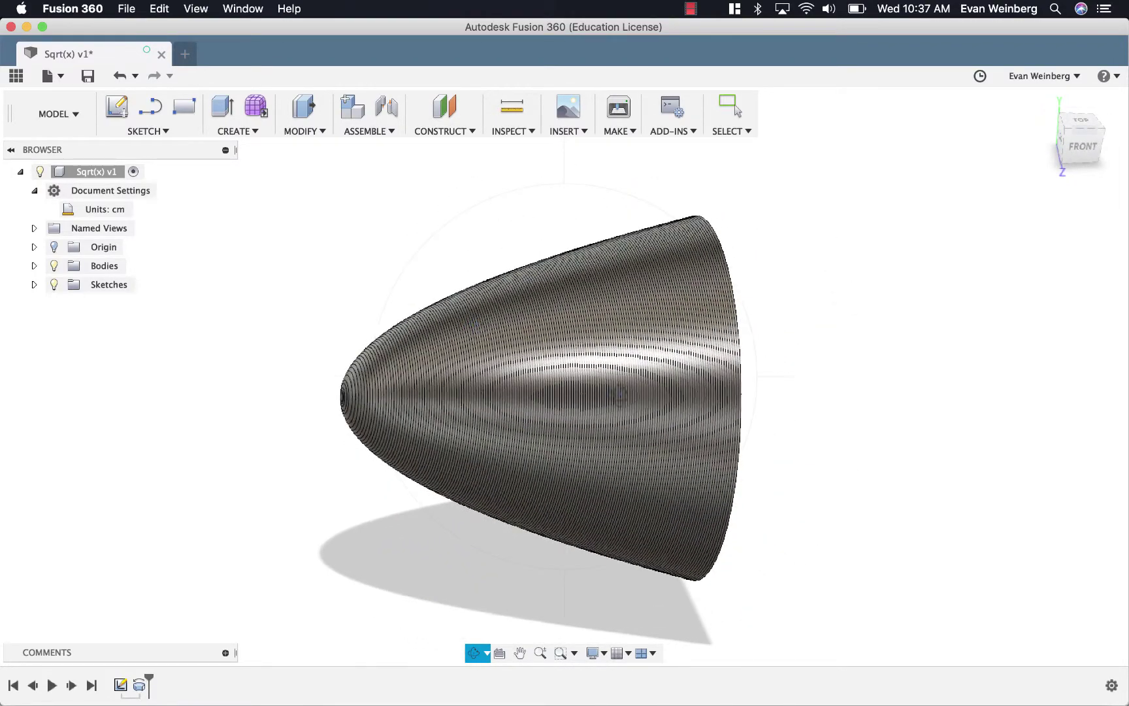
drag(452, 431, 410, 444)
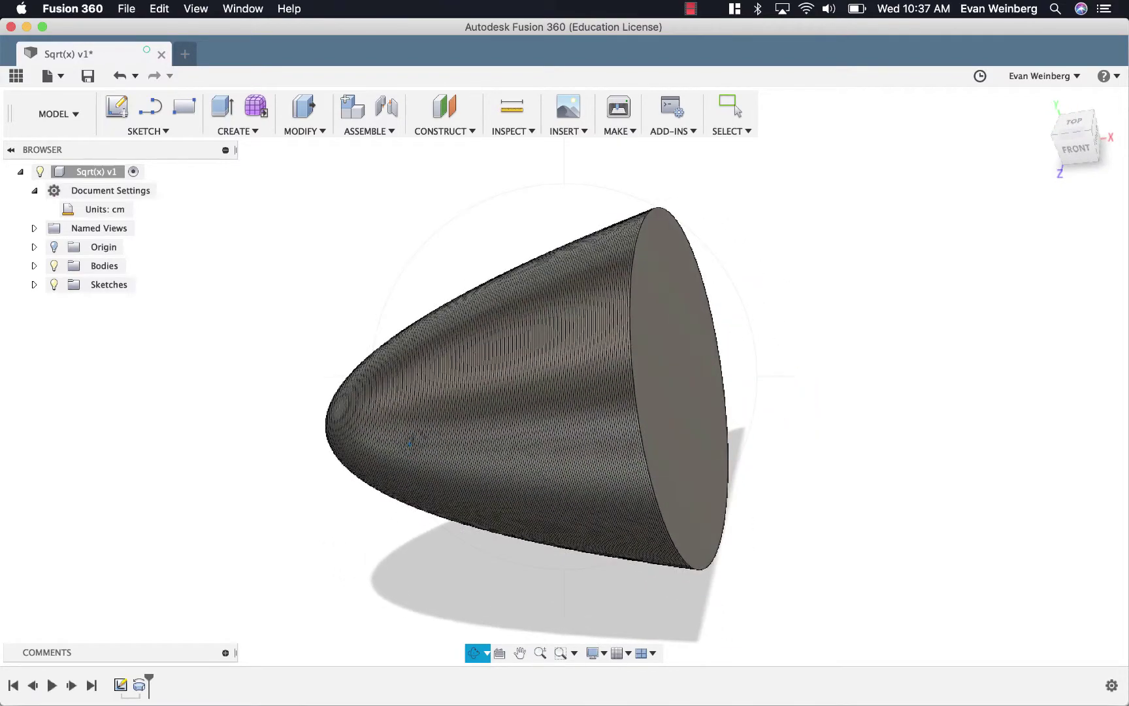
Switch to Safari to view the Slicer add-in's page in the Autodesk App Store, and return to Fusion 360
click(663, 132)
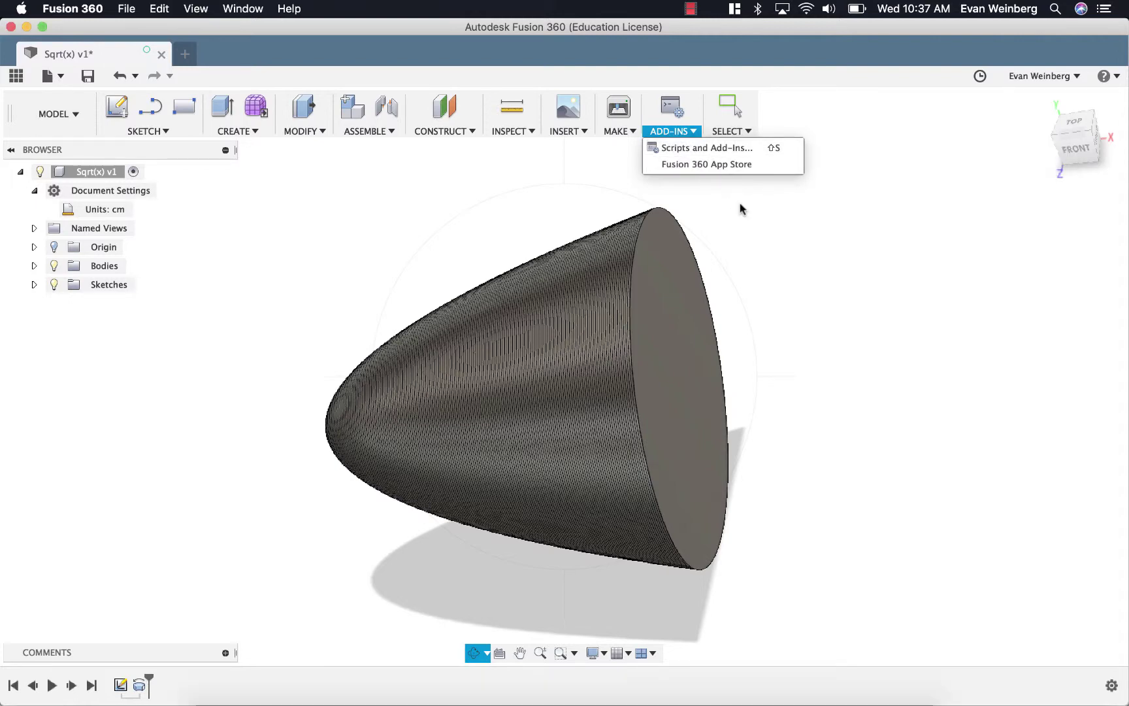
key(ctrl+Up)
click(223, 217)
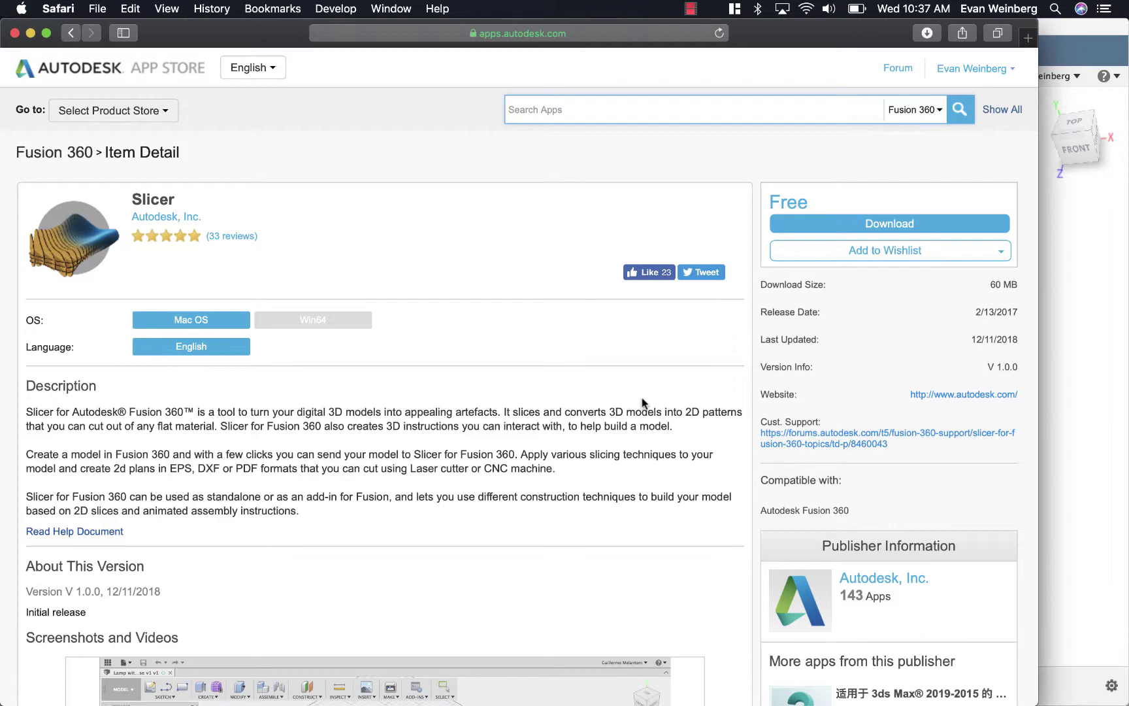
key(ctrl+Up)
click(930, 229)
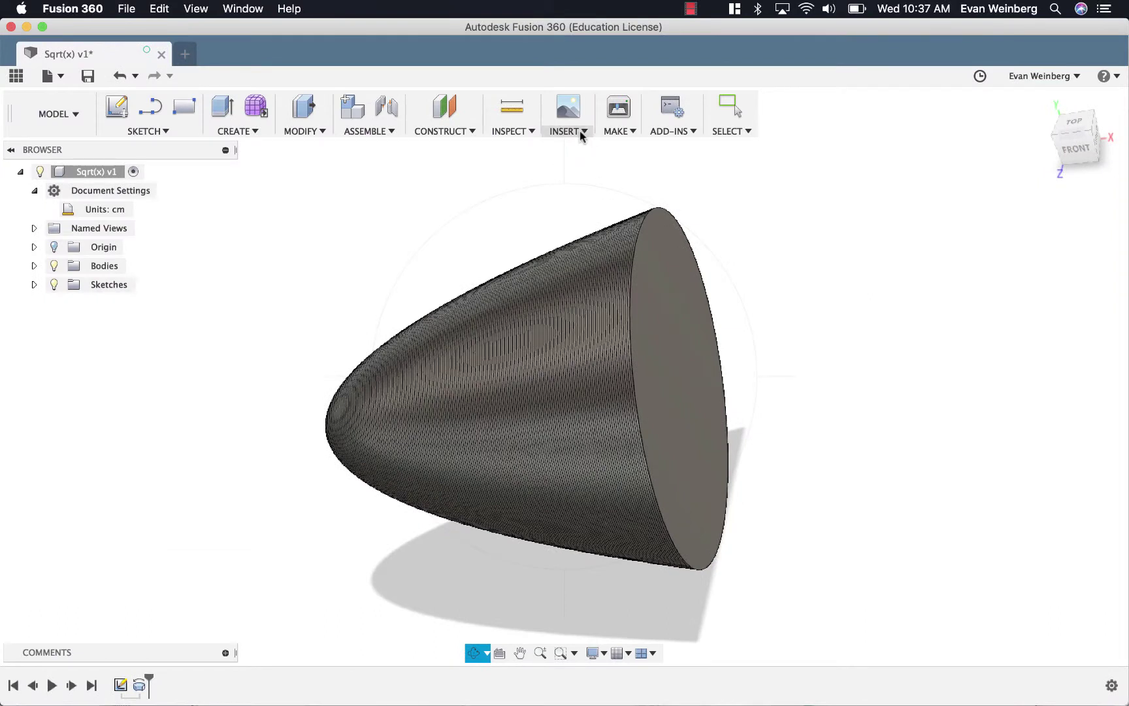
Send the revolved solid from Fusion 360 to Slicer for Fusion 360 and inspect the imported model
click(630, 131)
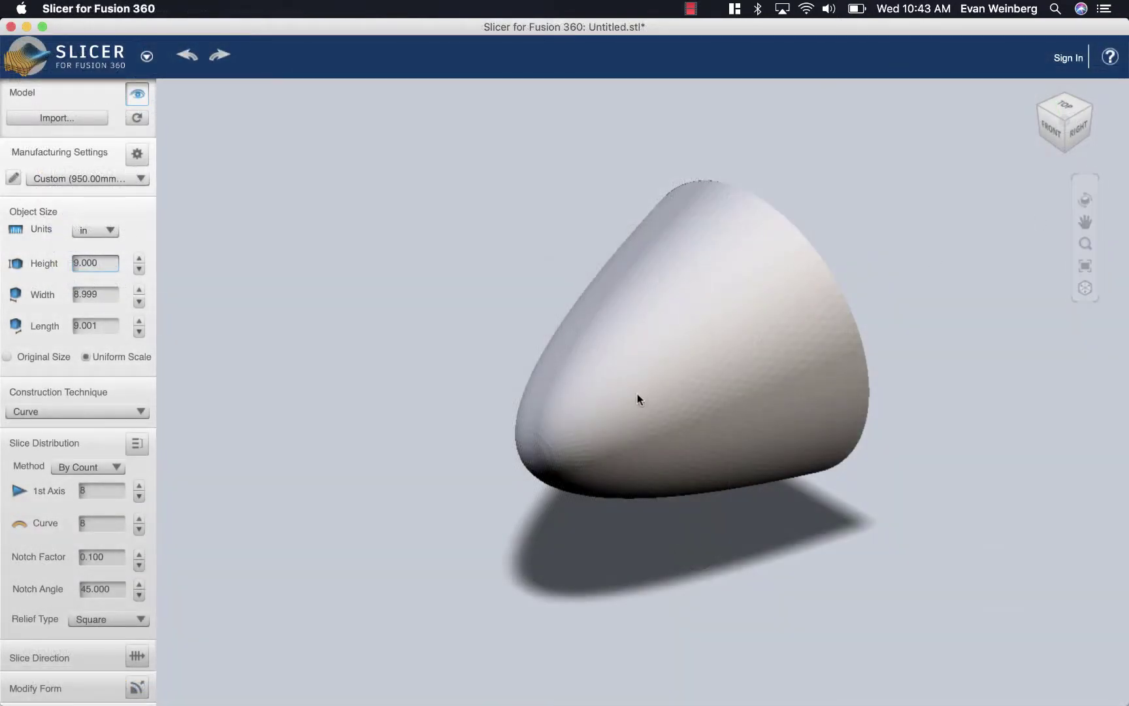
click(1085, 199)
mouse_move(661, 424)
mouse_down()
mouse_move(839, 321)
mouse_move(617, 456)
mouse_move(660, 462)
mouse_move(704, 446)
mouse_move(716, 426)
mouse_move(688, 403)
mouse_move(658, 400)
mouse_move(660, 417)
mouse_up()
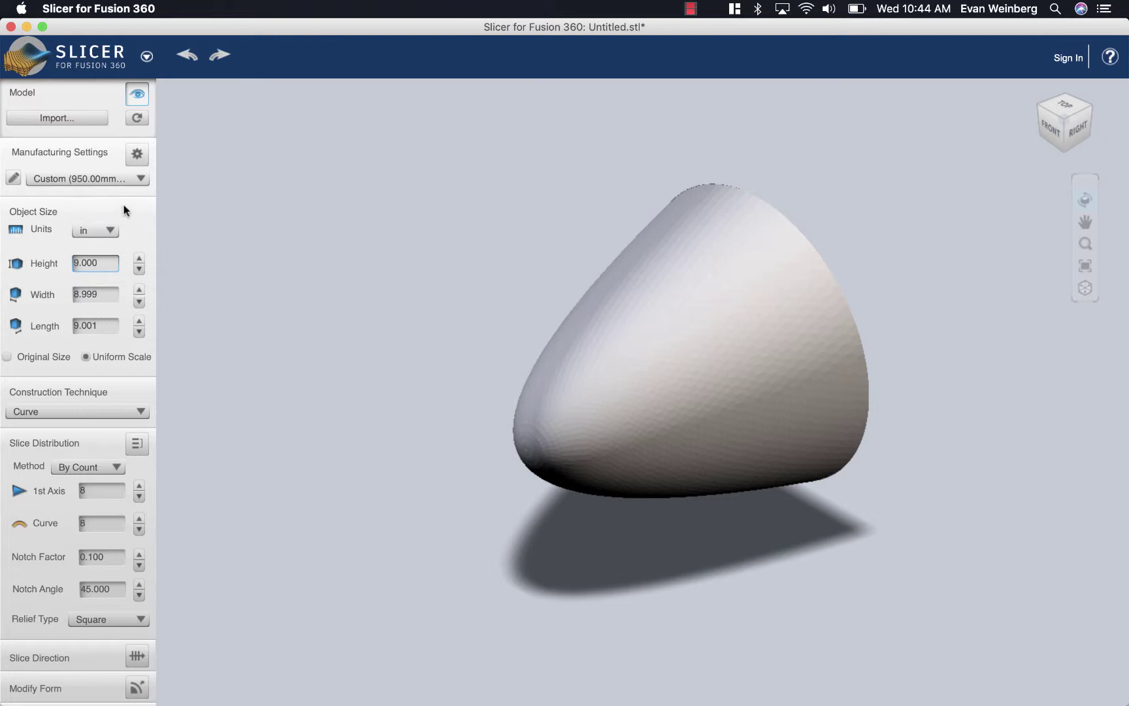
Set the construction technique to Stacked Slices and inspect the sliced model
click(127, 411)
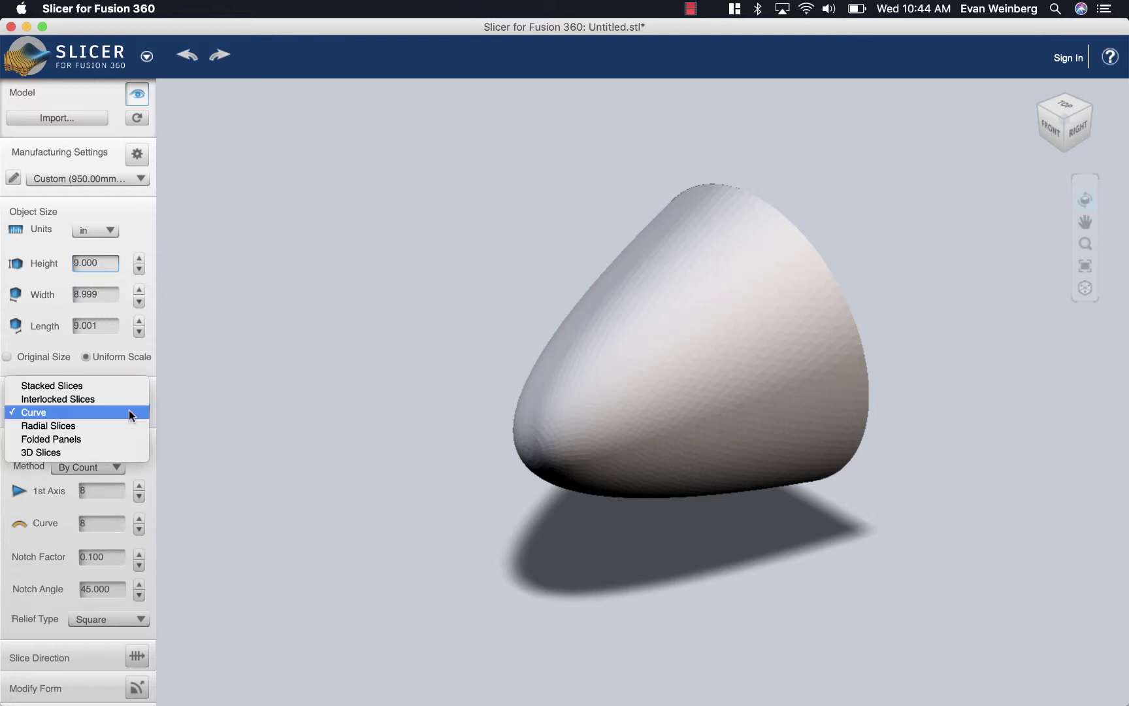
click(120, 386)
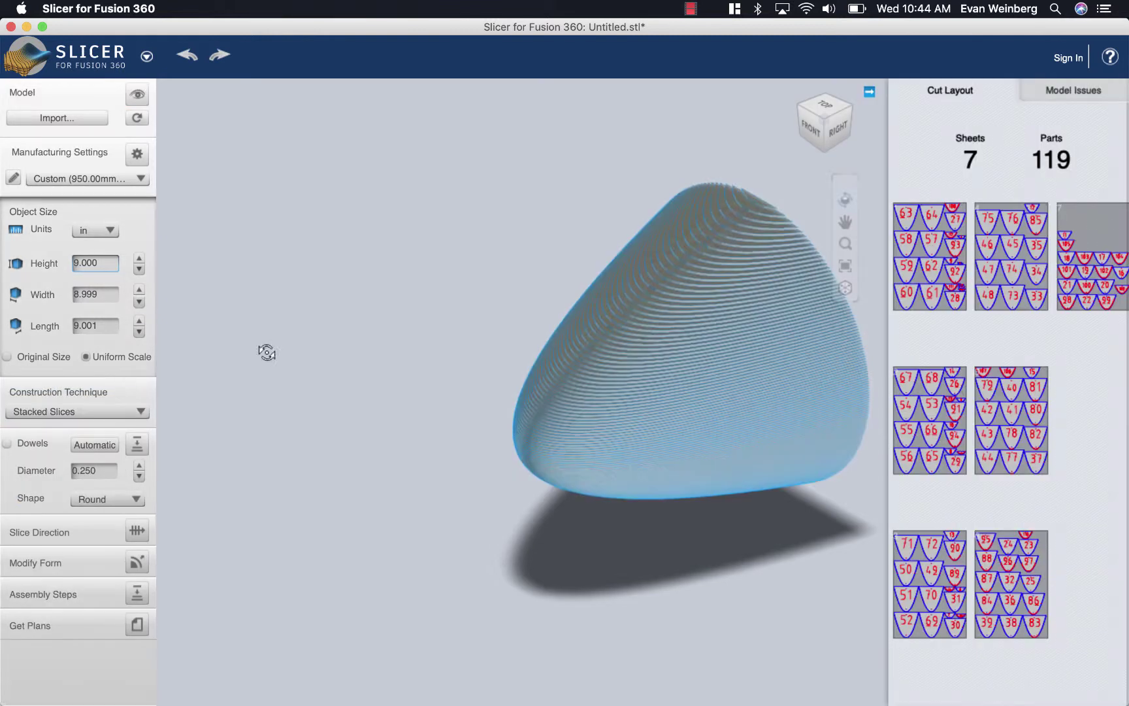
click(114, 411)
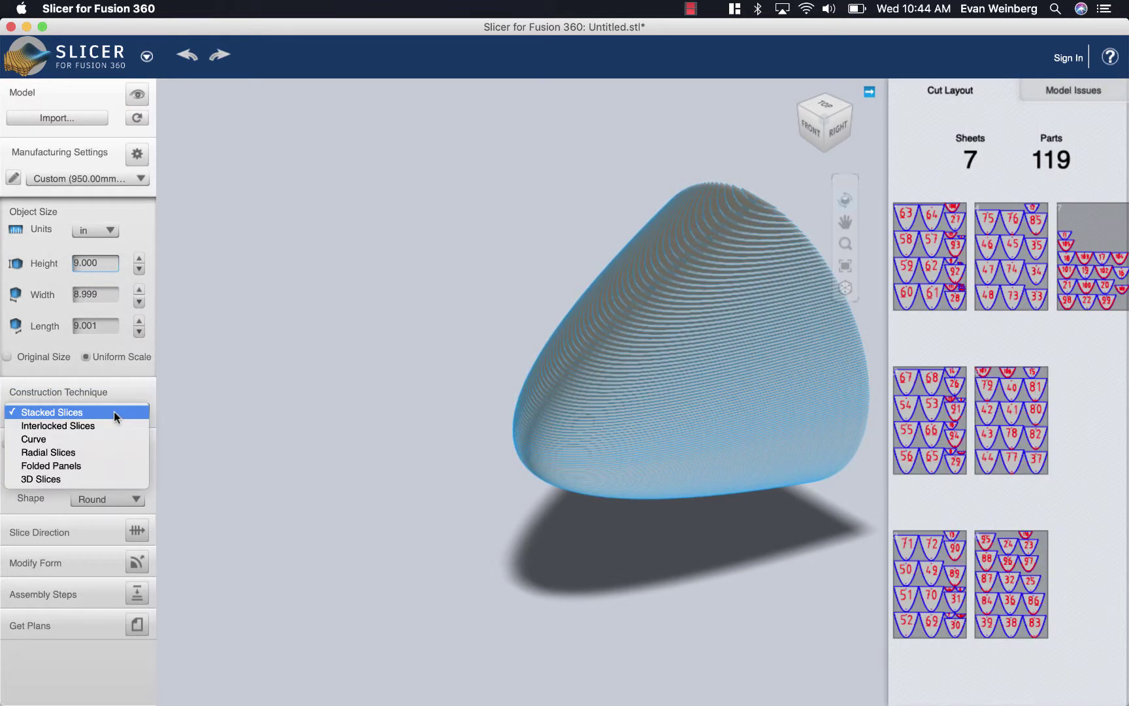
click(114, 411)
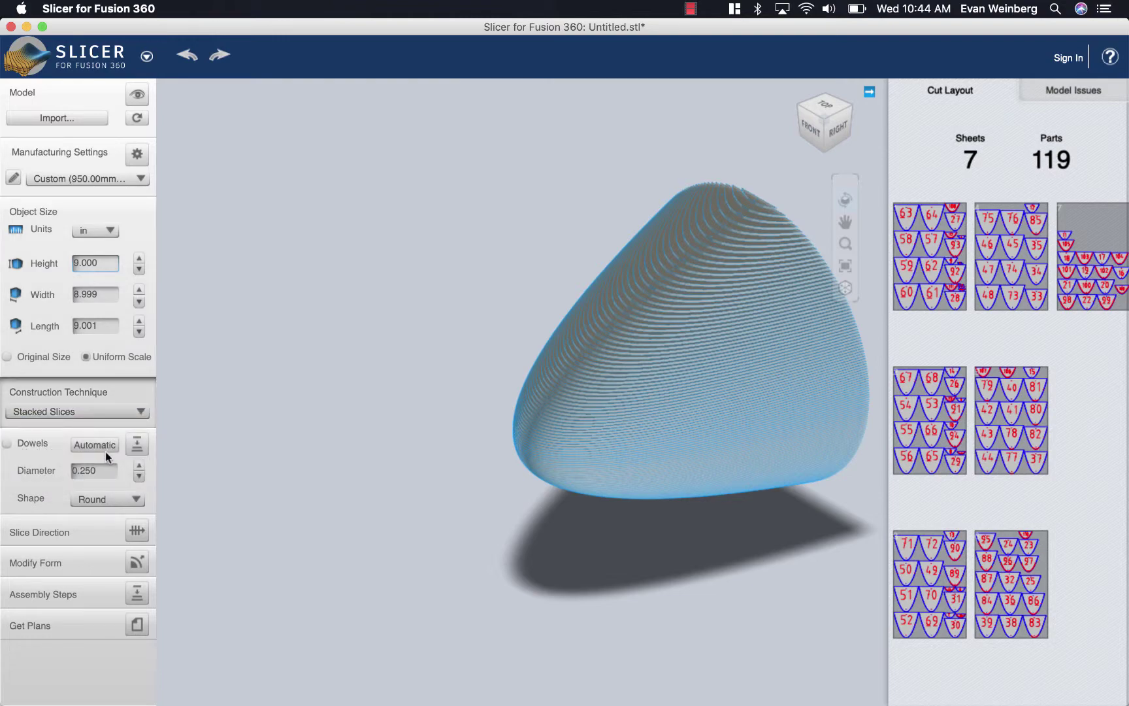
drag(688, 353, 669, 324)
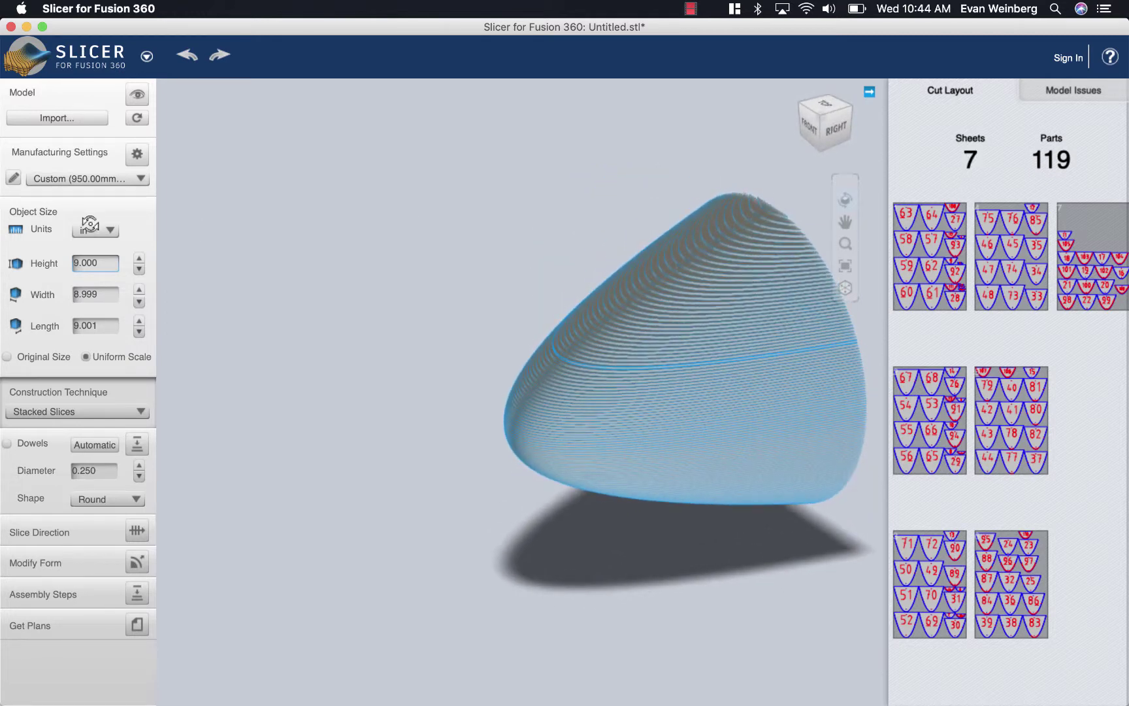
Review the material sheet sizes offered in the manufacturing settings without choosing a different one
click(79, 181)
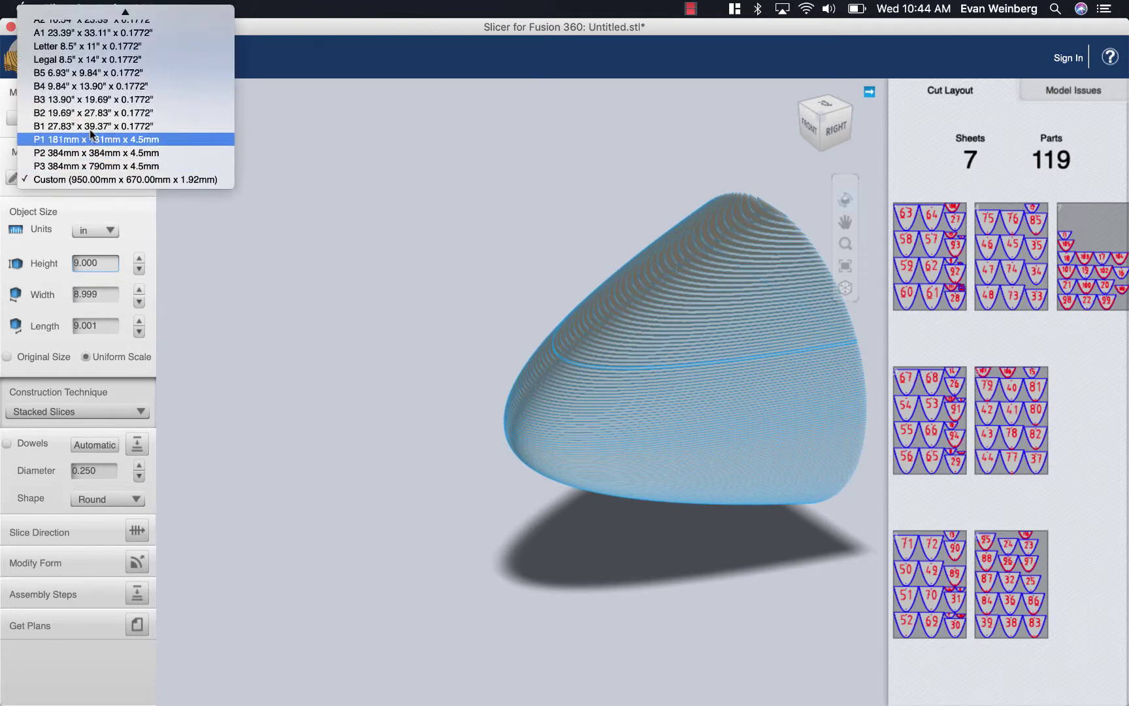
mouse_move(125, 11)
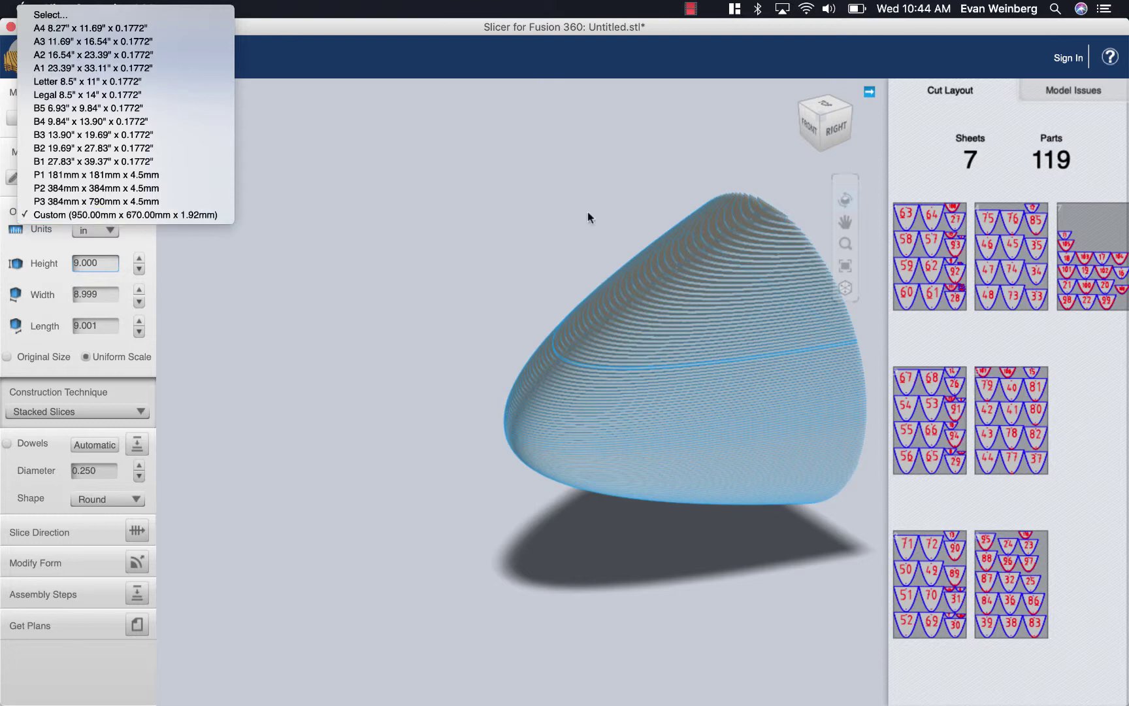
click(1014, 183)
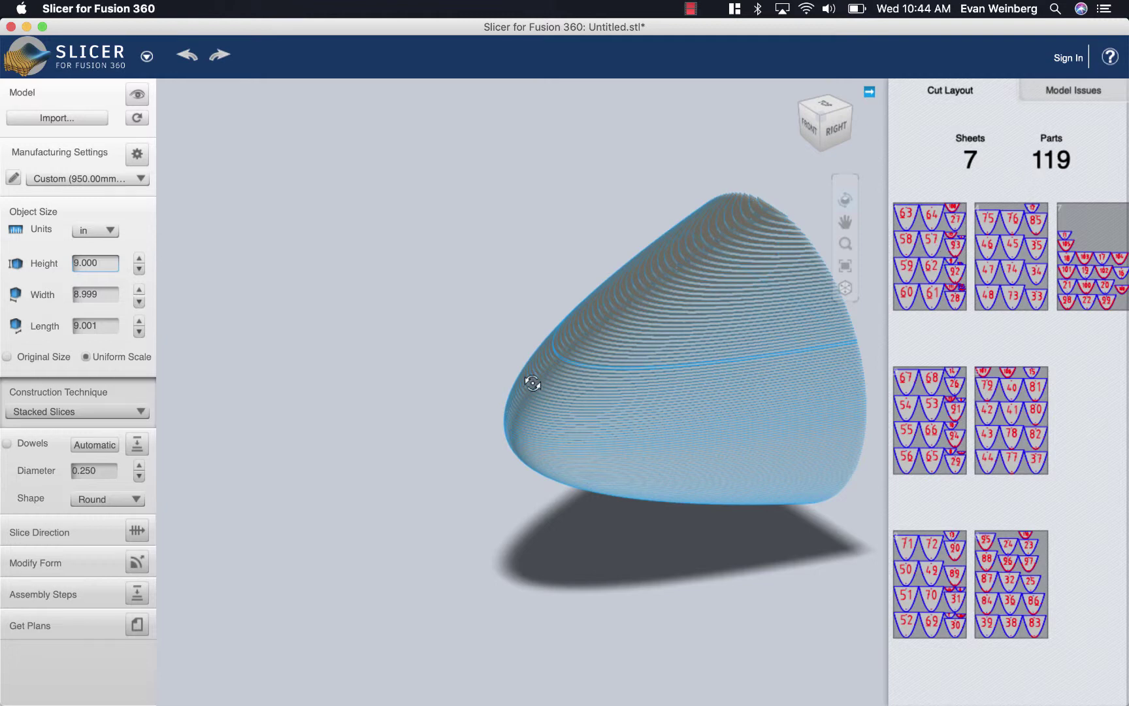
Set the construction technique to Interlocked Slices and examine the intersecting slices from different angles
click(107, 413)
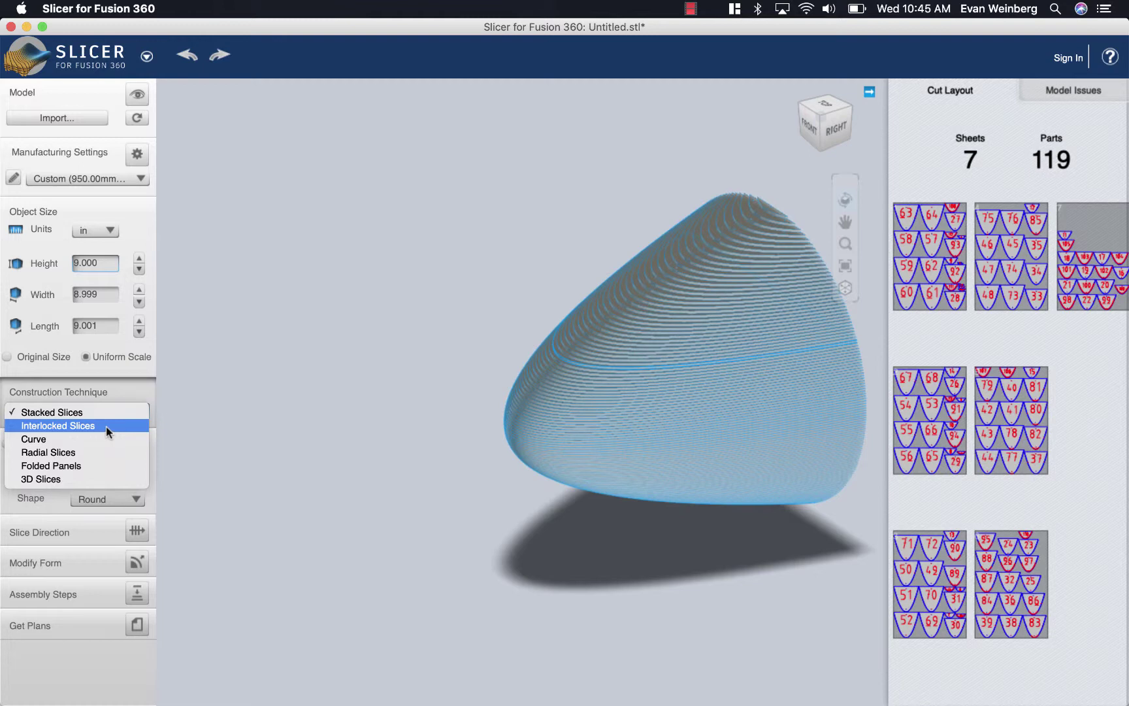
click(106, 426)
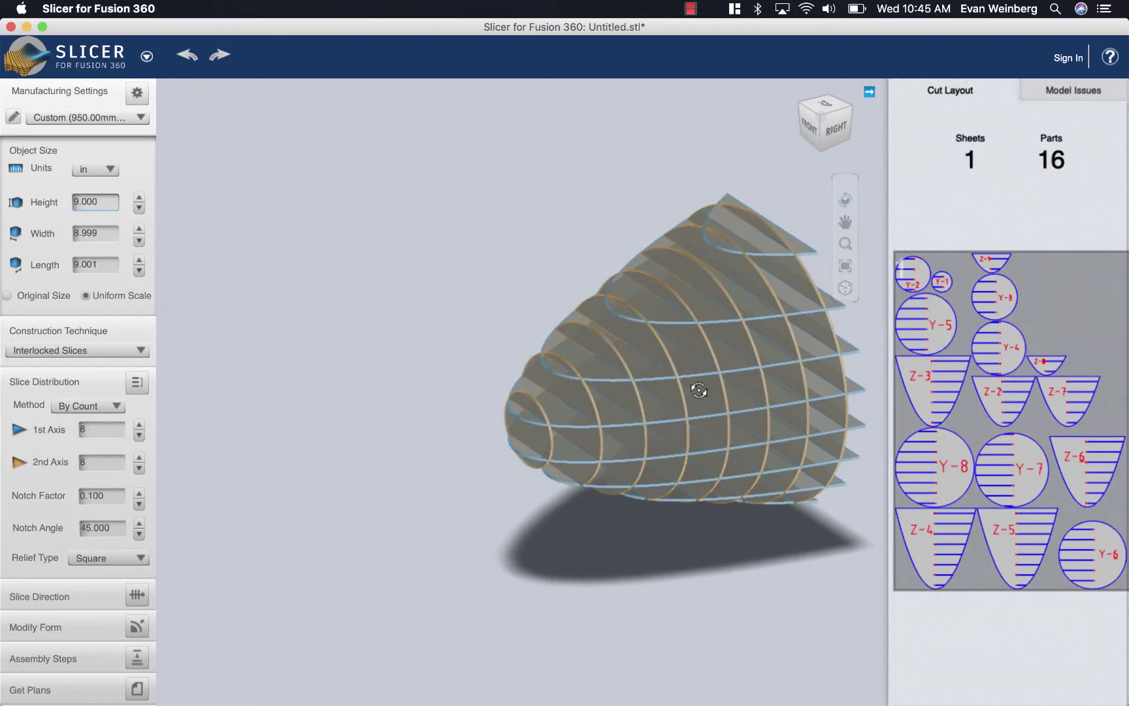
drag(735, 373, 651, 324)
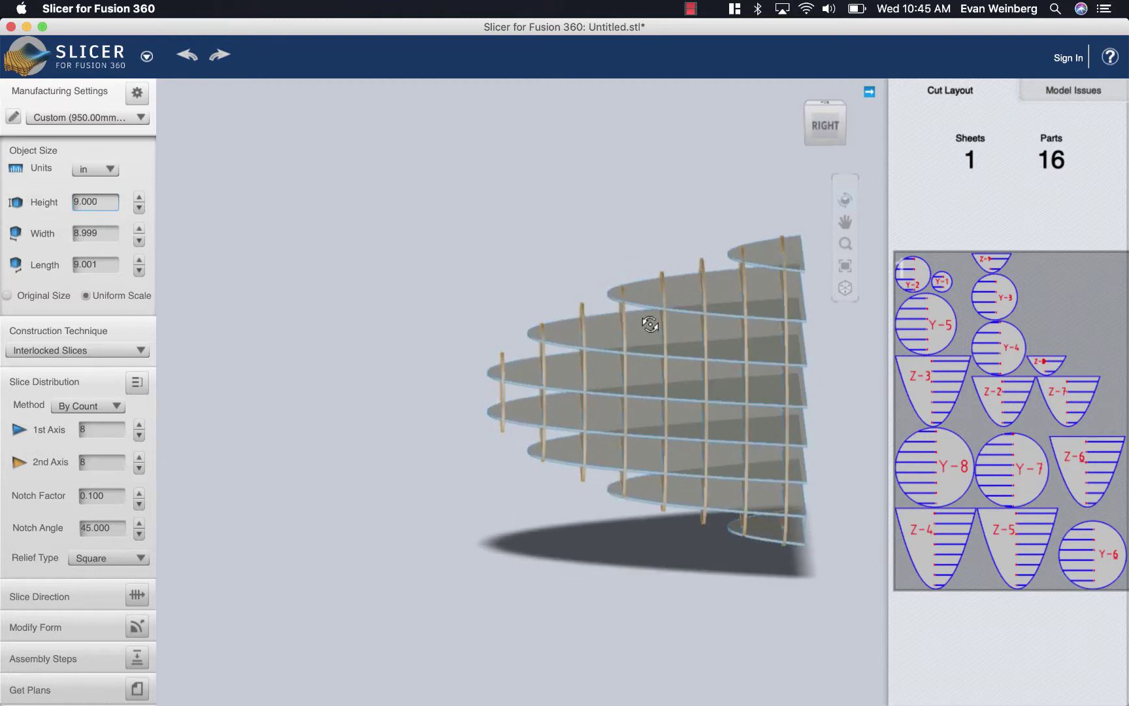
drag(713, 292, 741, 378)
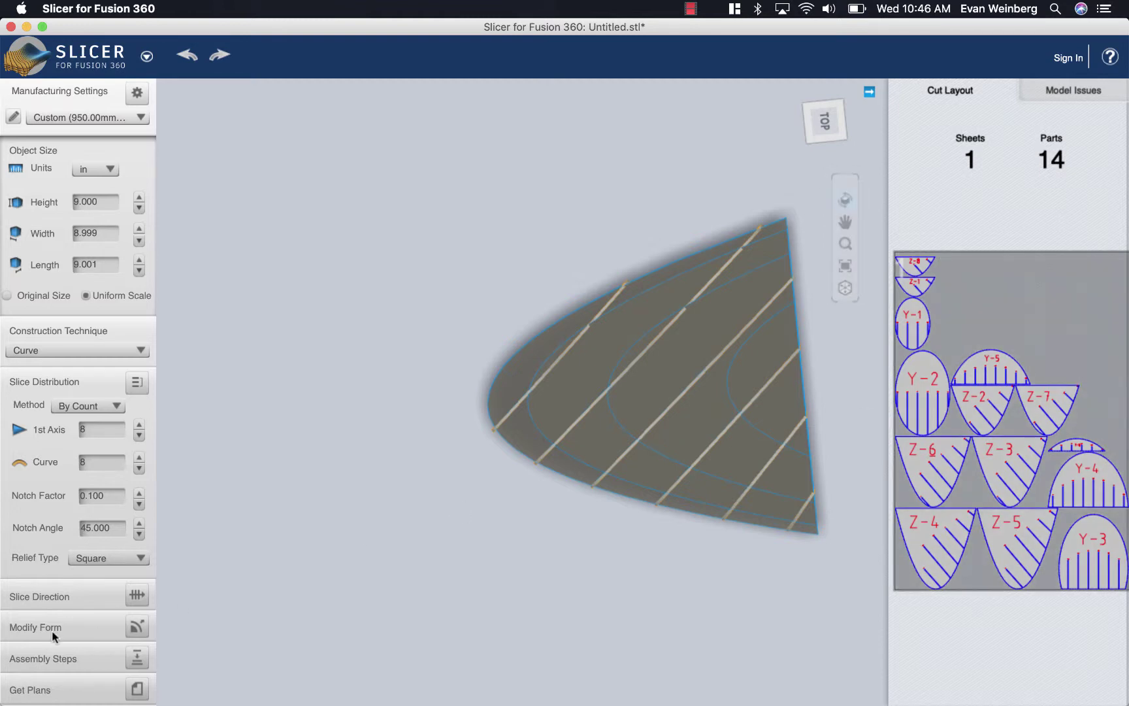
Play through the assembly sequence of the Curve-sliced model part by part, from the first step to the last
click(136, 659)
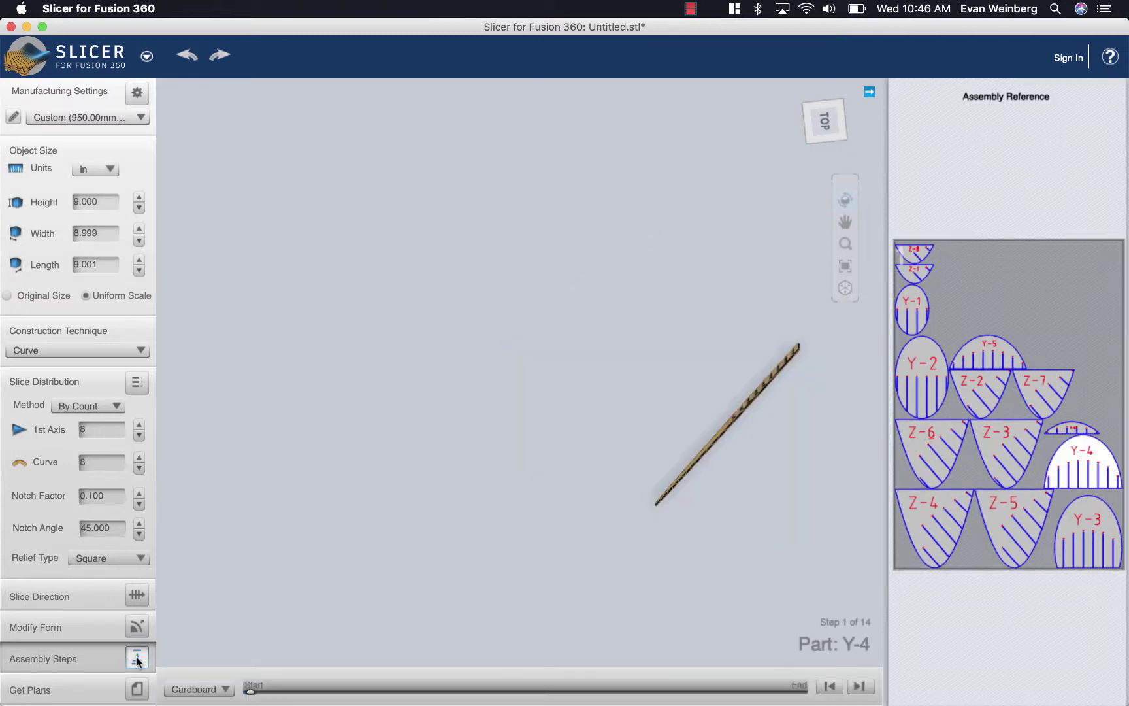
click(861, 686)
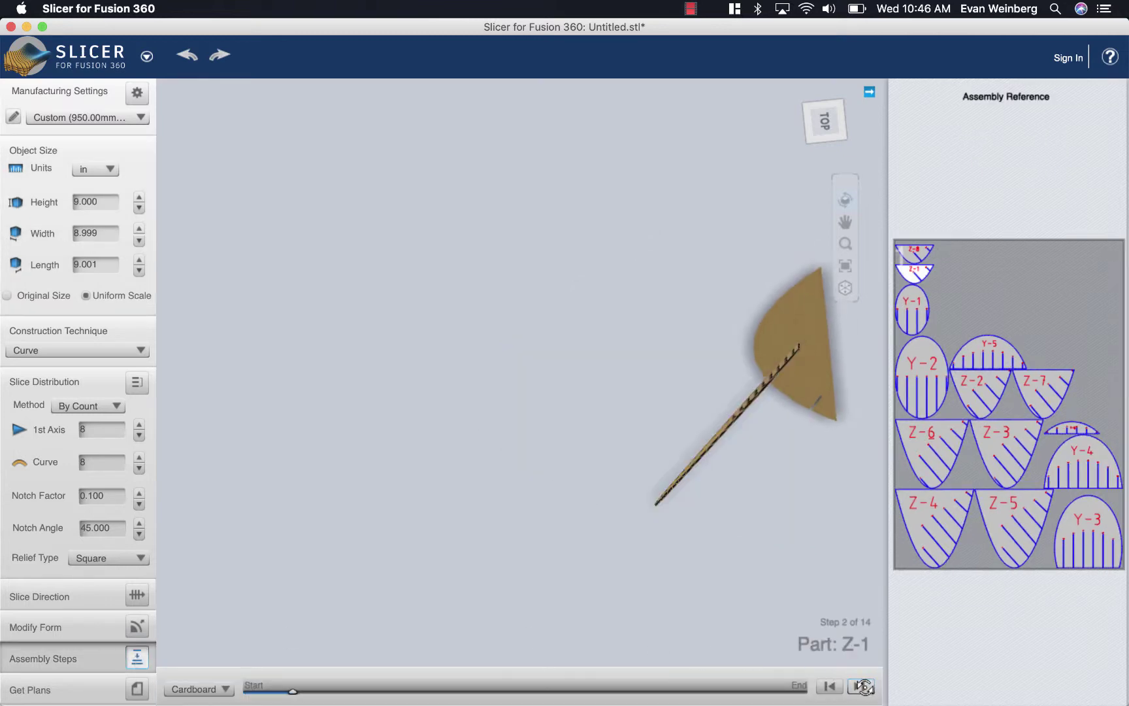
click(863, 686)
click(863, 686)
click(862, 686)
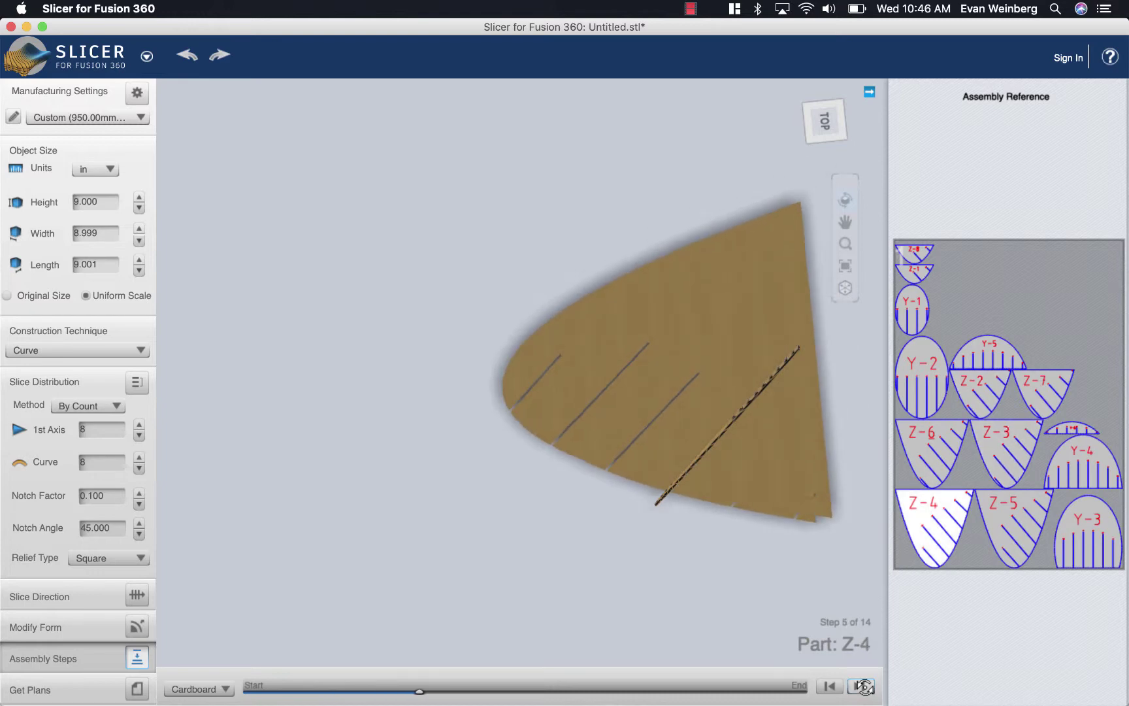
click(863, 686)
click(863, 686)
click(863, 686)
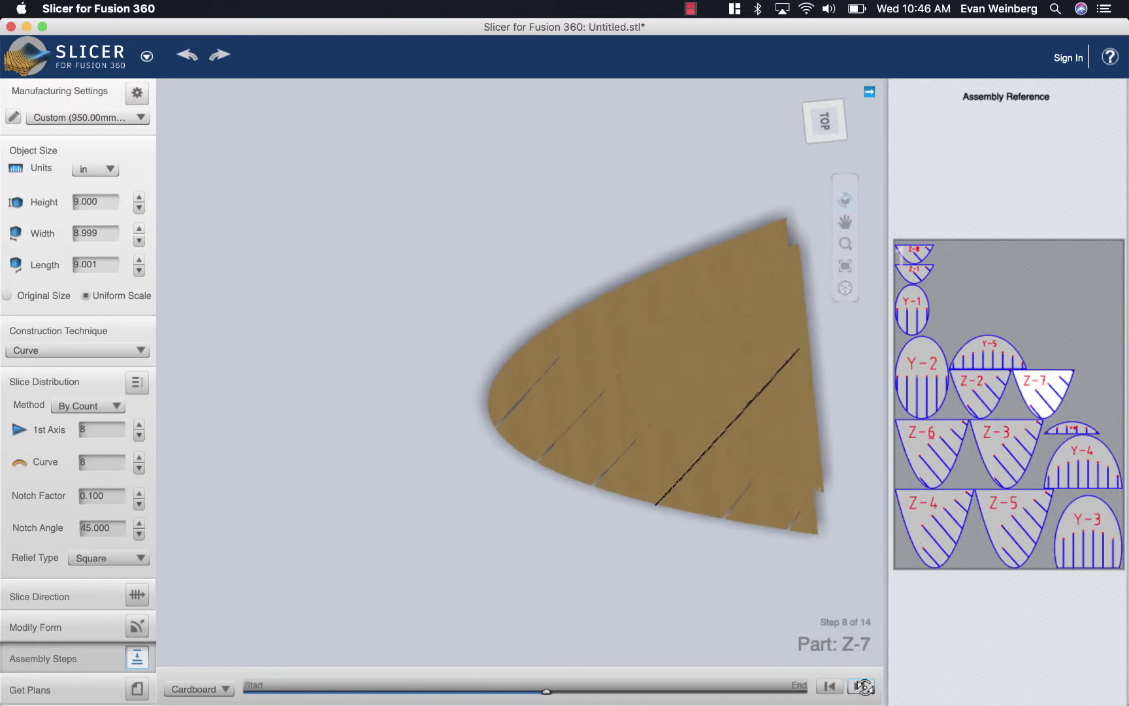
click(863, 686)
click(863, 686)
click(862, 686)
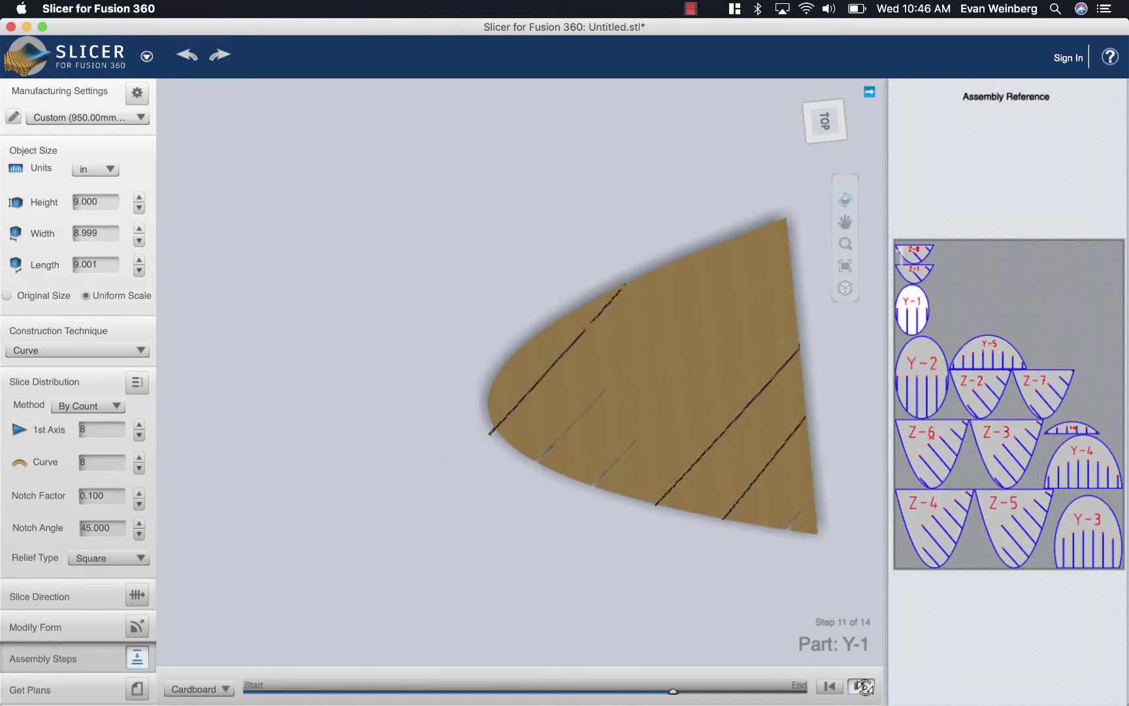
click(862, 686)
click(862, 686)
click(862, 686)
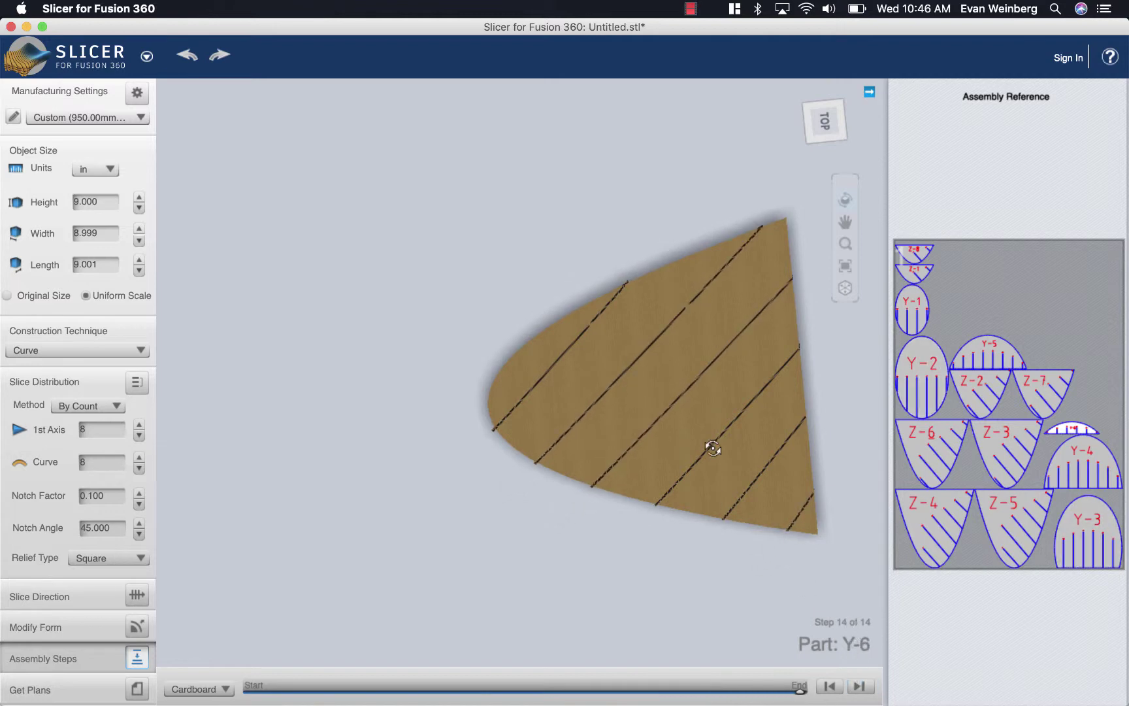
Open the cutting plans for the sliced parts and review the file types offered for export
click(138, 690)
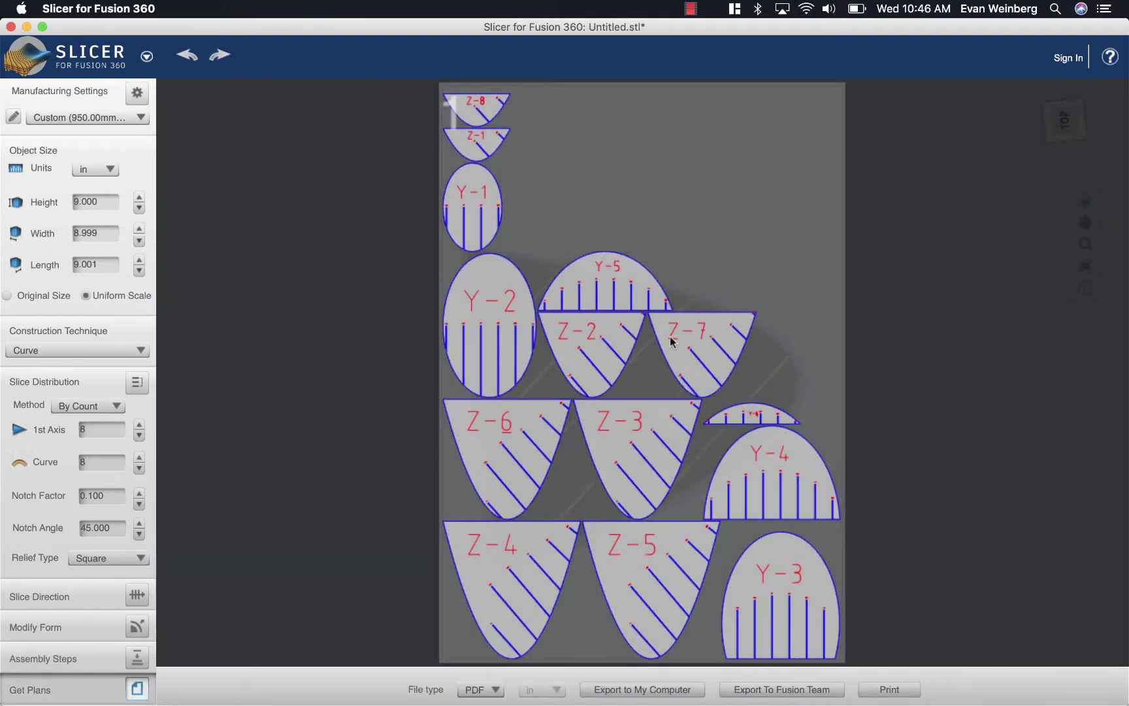
click(496, 691)
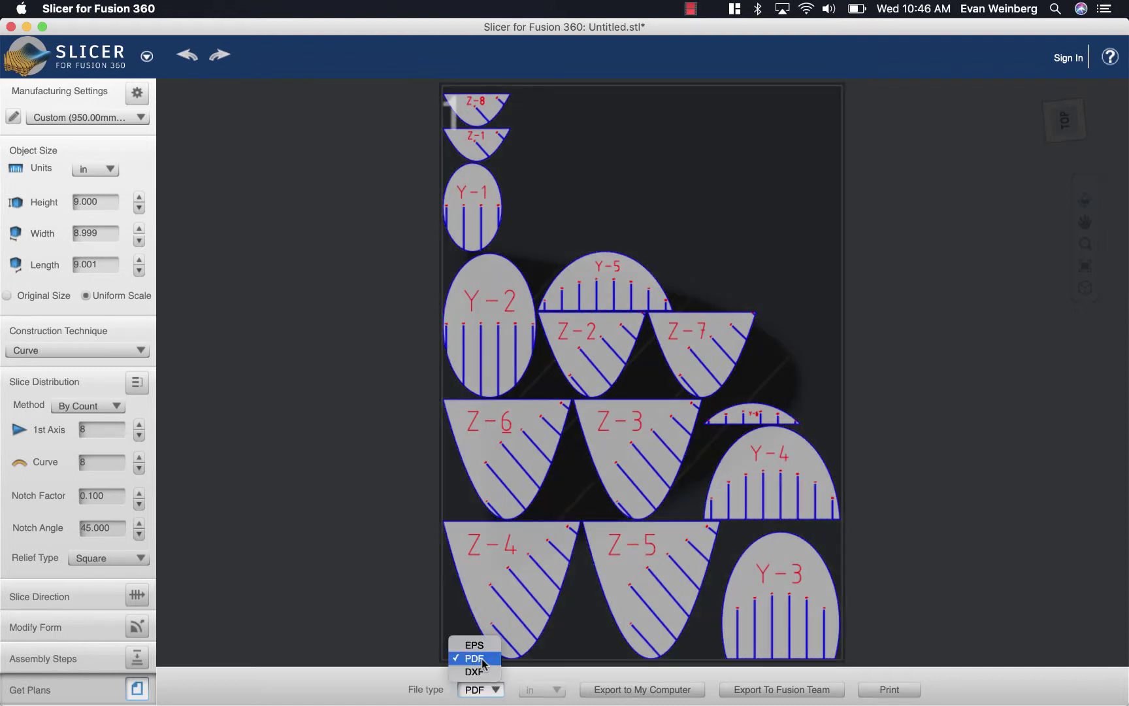